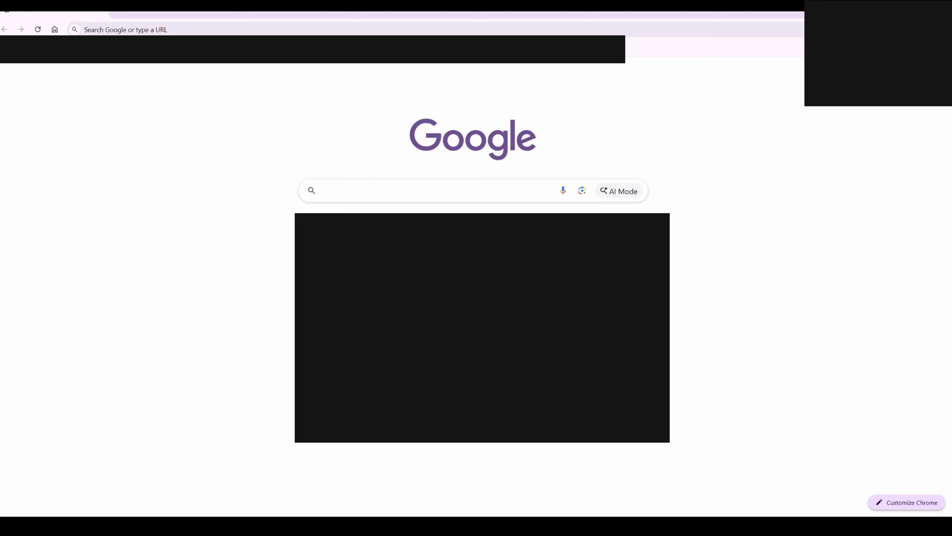
Search the web for "dark blue background" images.
{"action": "type", "text": "dark "}
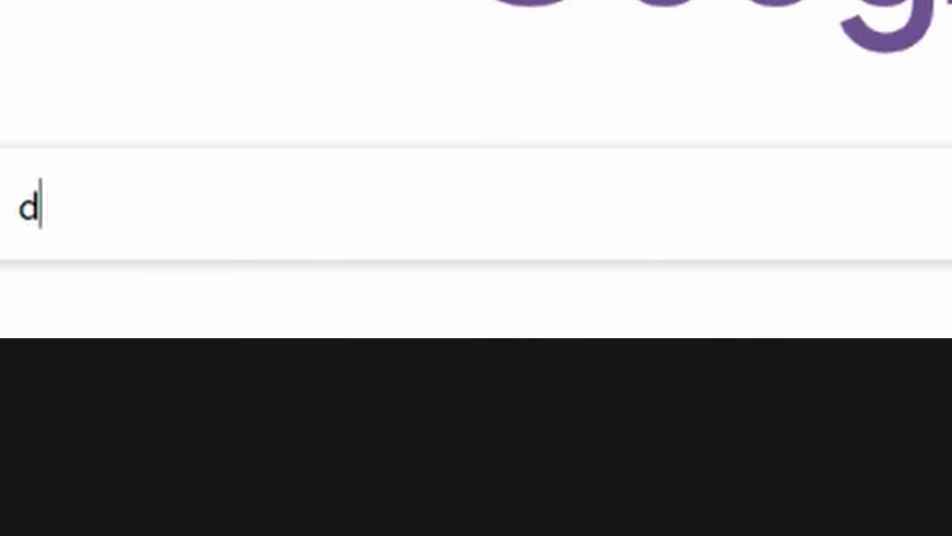
{"action": "type", "text": "blue b"}
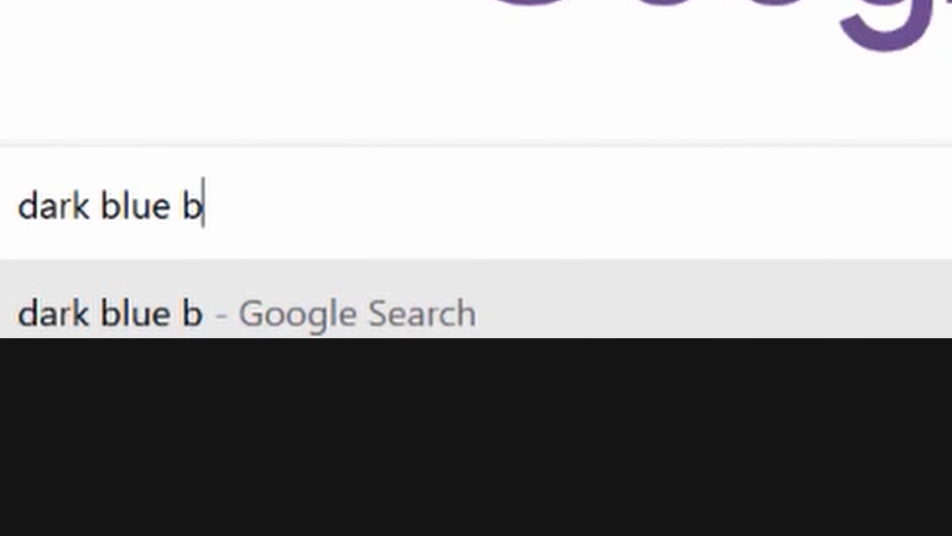
{"action": "type", "text": "ackground"}
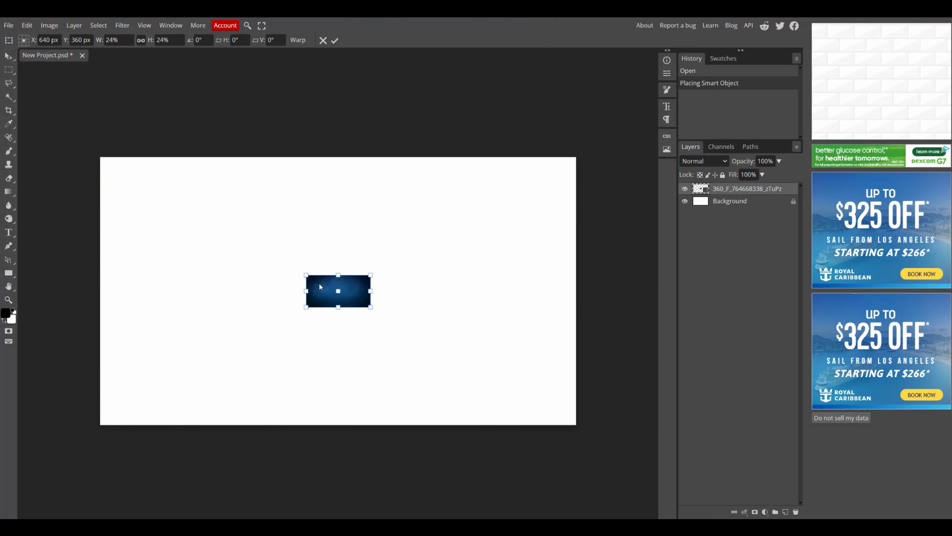
Place the dark blue background image into the project and stretch it to cover the canvas.
{"action": "left_click_drag", "start_coordinate": [320, 287], "coordinate": [113, 167]}
{"action": "left_click_drag", "start_coordinate": [164, 187], "coordinate": [651, 395]}
{"action": "mouse_move", "coordinate": [583, 350]}
{"action": "left_mouse_down"}
{"action": "mouse_move", "coordinate": [552, 346]}
{"action": "mouse_move", "coordinate": [581, 354]}
{"action": "left_mouse_up"}
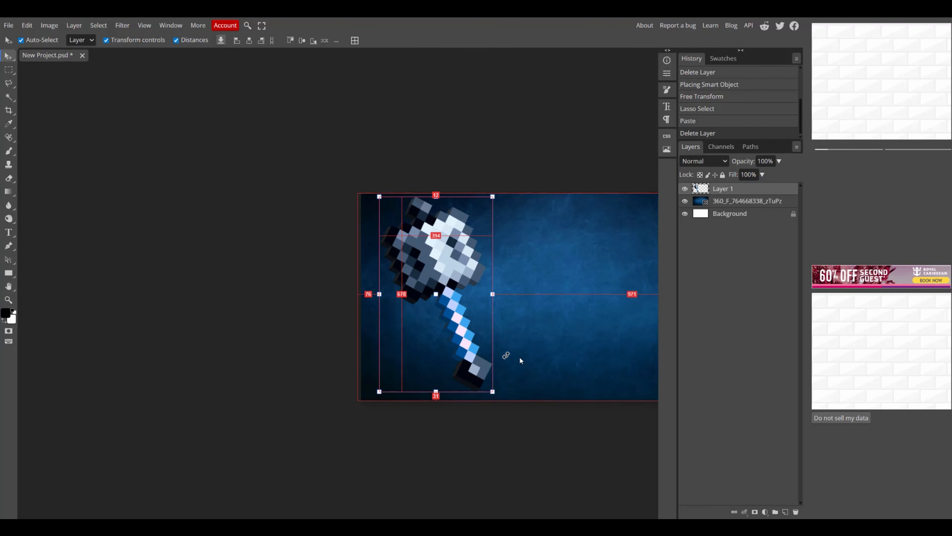
Darken the blue background layer with Brightness/Contrast, setting brightness to -72.
{"action": "scroll", "coordinate": [565, 346], "scroll_direction": "up", "scroll_amount": 2}
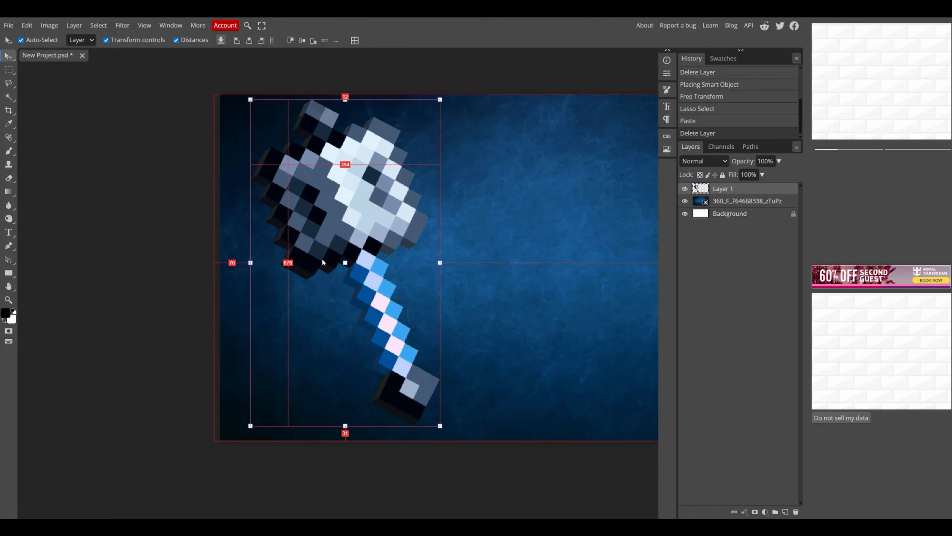
{"action": "scroll", "coordinate": [338, 290], "scroll_direction": "up", "scroll_amount": 1}
{"action": "scroll", "coordinate": [335, 274], "scroll_direction": "down", "scroll_amount": 2}
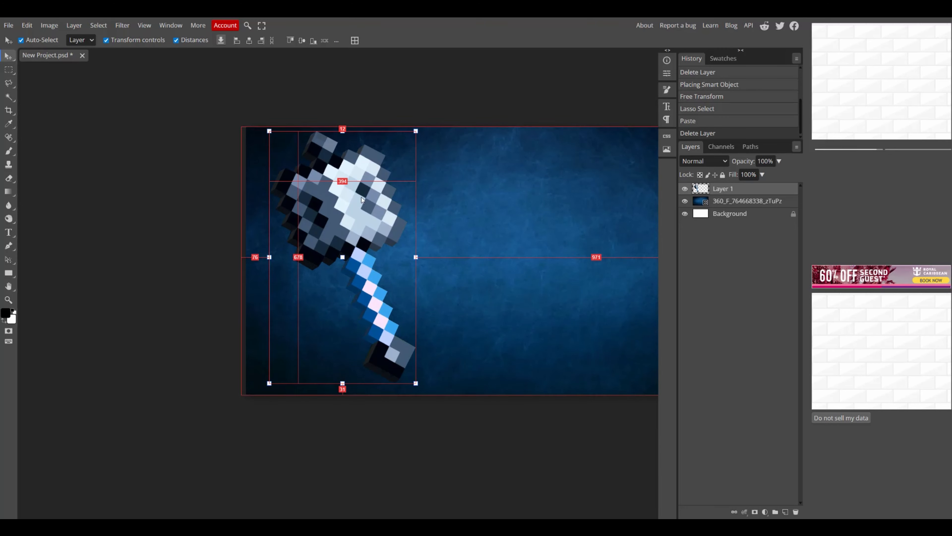
{"action": "scroll", "coordinate": [525, 193], "scroll_direction": "down", "scroll_amount": 2}
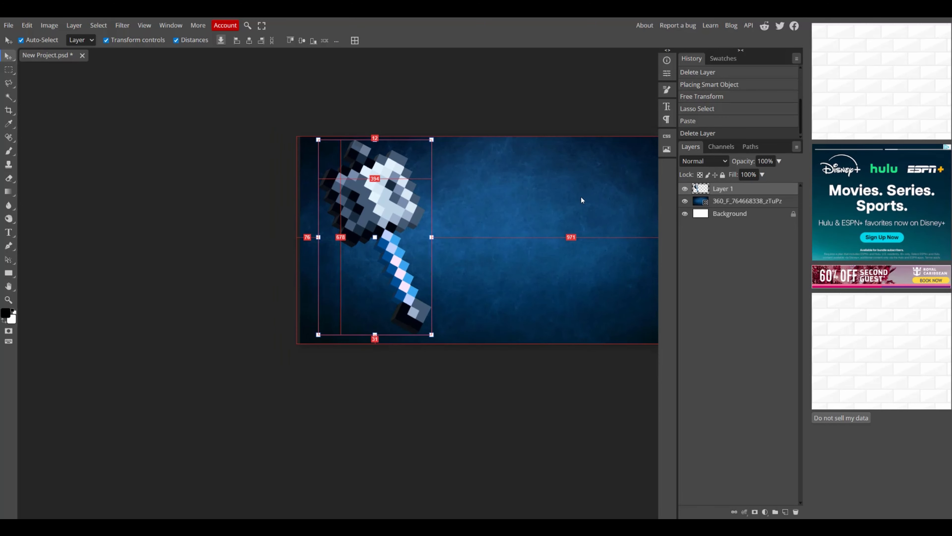
{"action": "scroll", "coordinate": [471, 203], "scroll_direction": "up", "scroll_amount": 2}
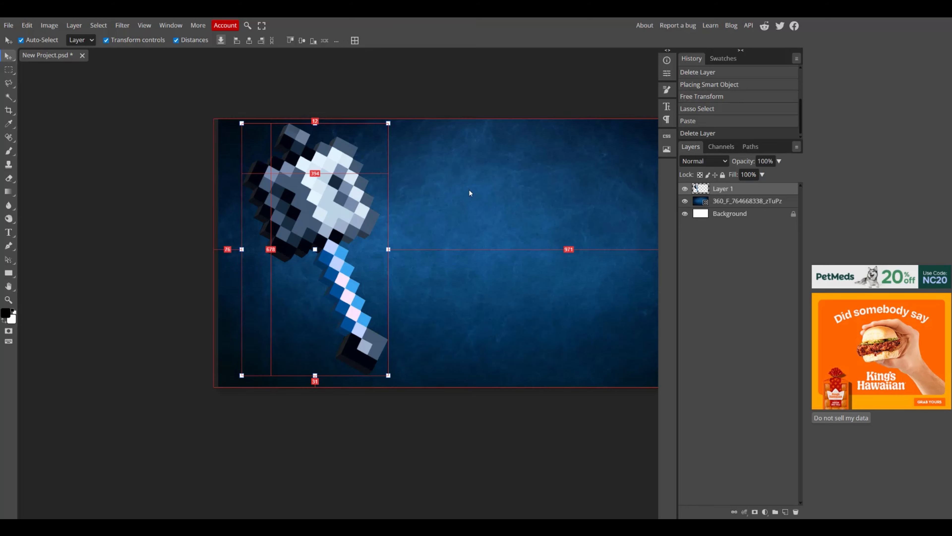
{"action": "scroll", "coordinate": [315, 168], "scroll_direction": "down", "scroll_amount": 1}
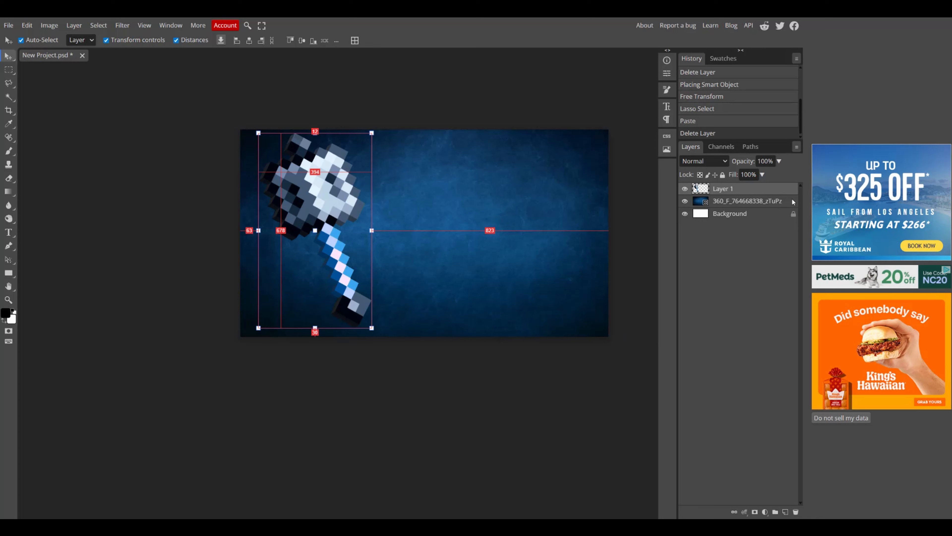
{"action": "left_click", "coordinate": [706, 204]}
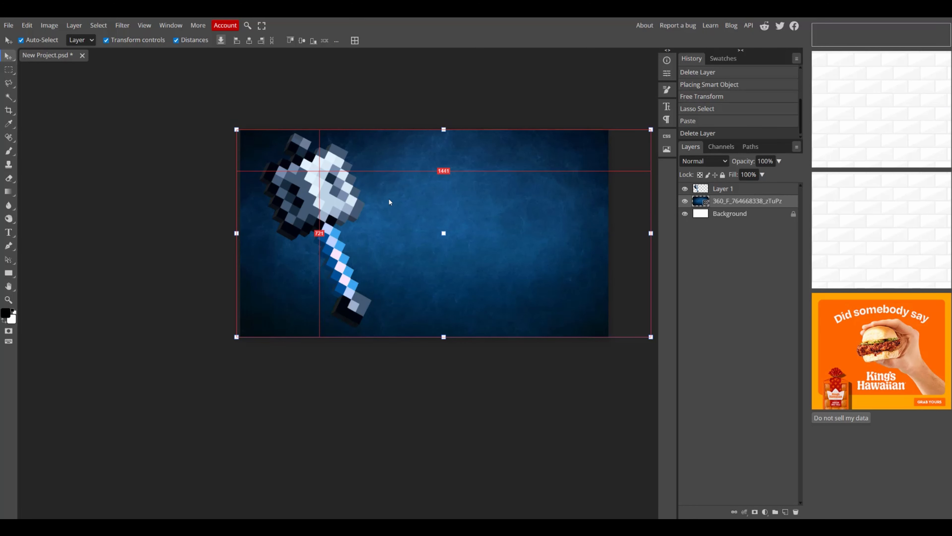
{"action": "left_click", "coordinate": [58, 25]}
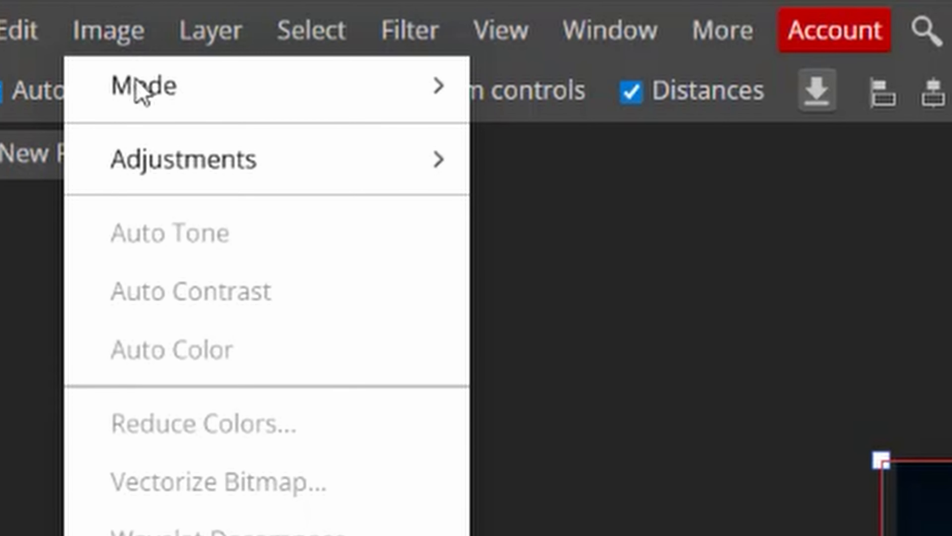
{"action": "mouse_move", "coordinate": [355, 175]}
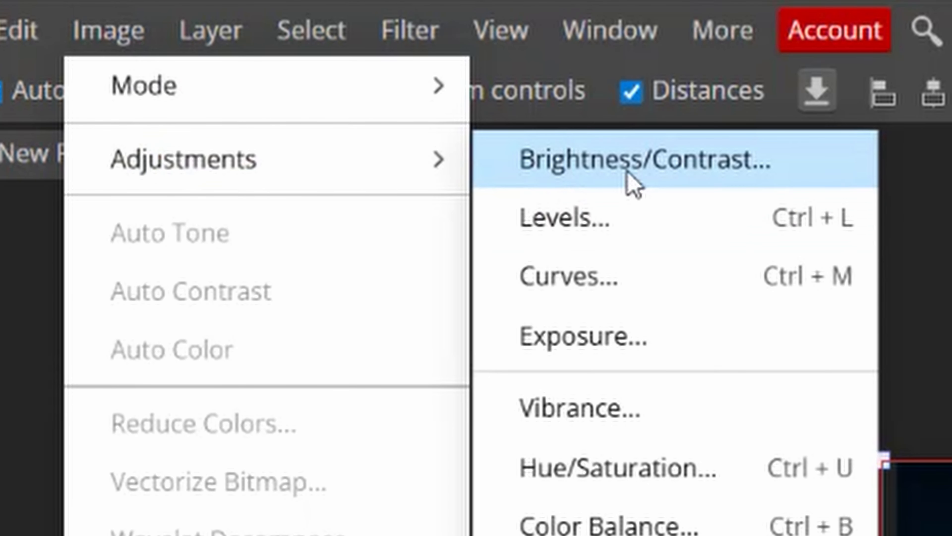
{"action": "left_click", "coordinate": [634, 184]}
{"action": "left_click_drag", "start_coordinate": [358, 245], "coordinate": [248, 246]}
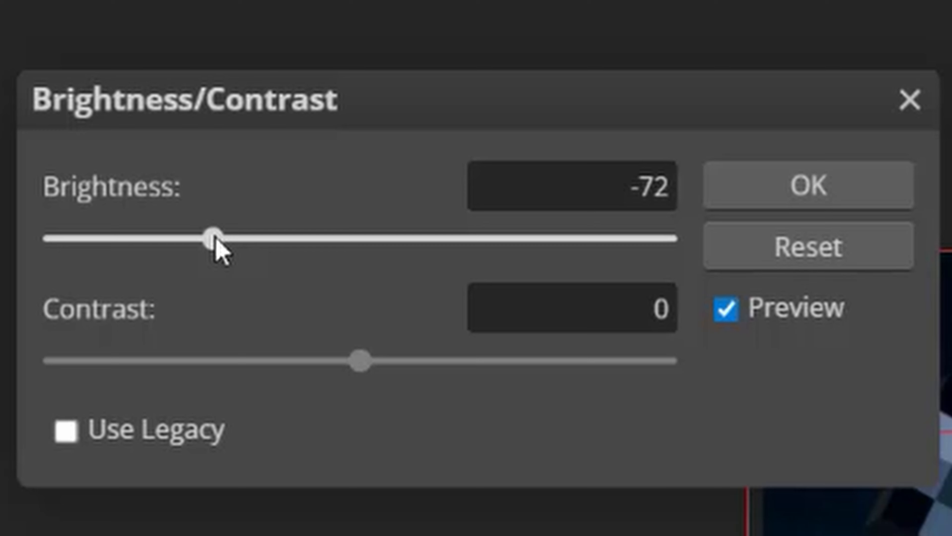
{"action": "left_click", "coordinate": [793, 176]}
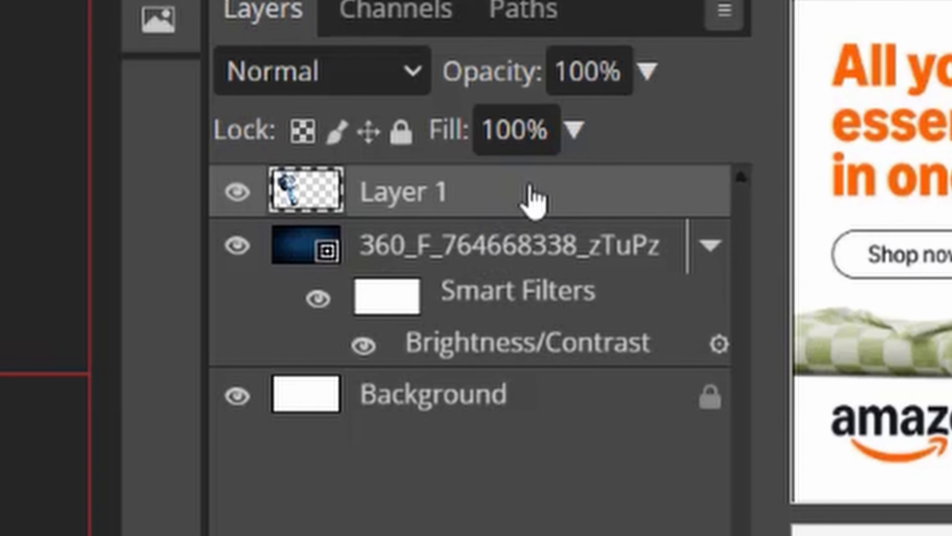
Add a drop shadow to the sword layer with 65% opacity and 36 px distance.
{"action": "double_click", "coordinate": [740, 193]}
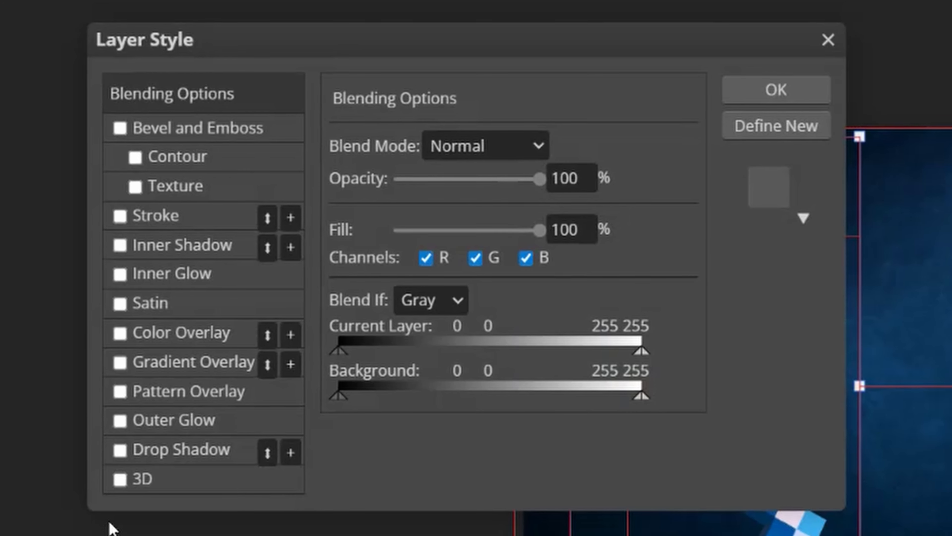
{"action": "left_click", "coordinate": [121, 451]}
{"action": "left_click", "coordinate": [167, 456]}
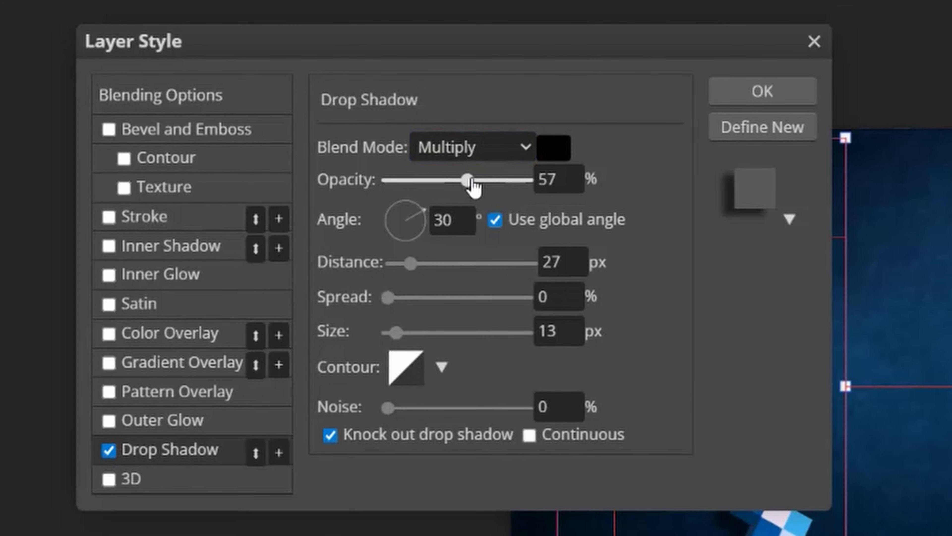
{"action": "left_click_drag", "start_coordinate": [471, 180], "coordinate": [476, 184]}
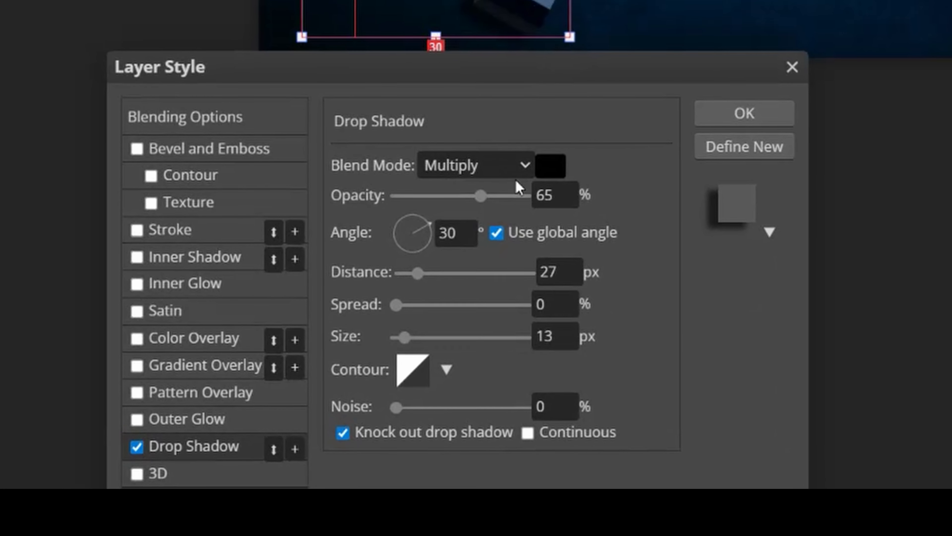
{"action": "left_click_drag", "start_coordinate": [419, 279], "coordinate": [437, 292]}
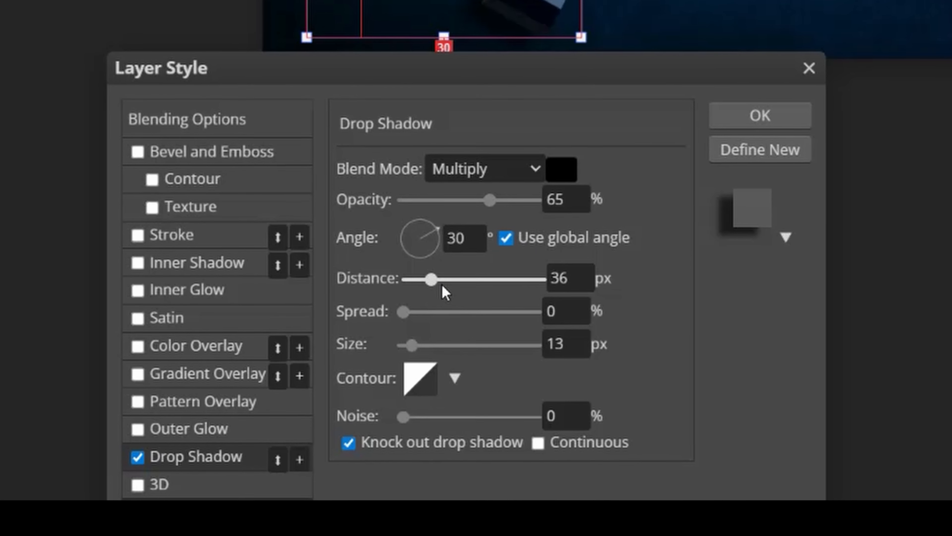
{"action": "left_click", "coordinate": [789, 119]}
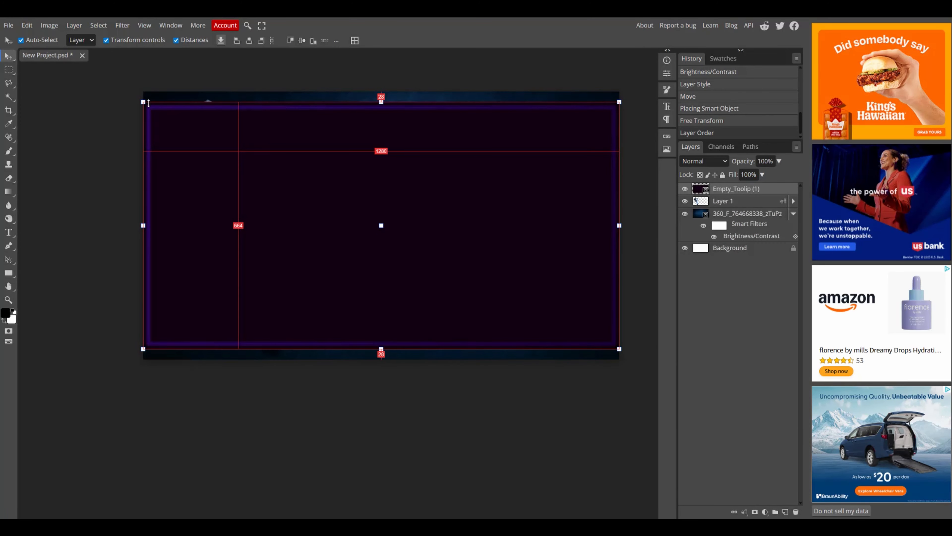
Scale the tooltip frame down to about 36% and move it to the right of the sword.
{"action": "left_click", "coordinate": [144, 105]}
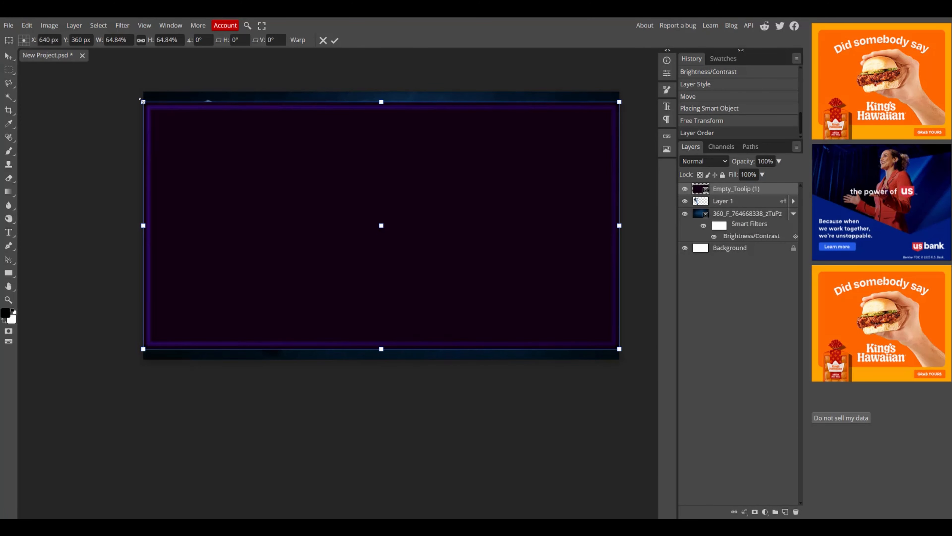
{"action": "left_click_drag", "start_coordinate": [144, 101], "coordinate": [371, 173]}
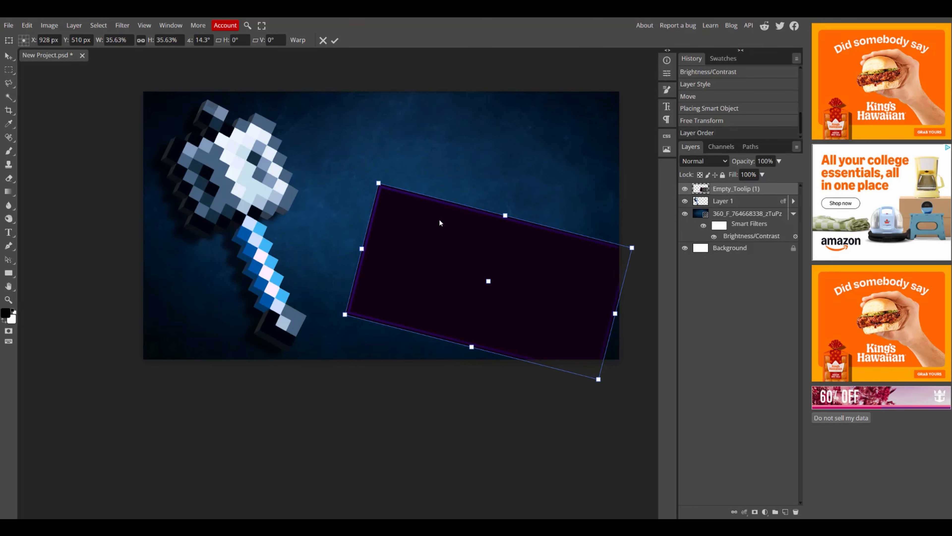
{"action": "left_click_drag", "start_coordinate": [439, 215], "coordinate": [403, 155]}
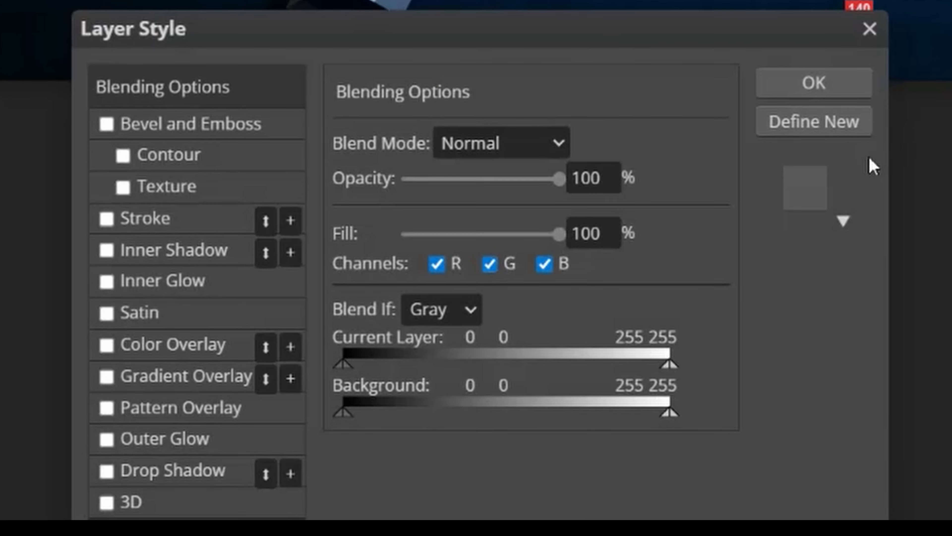
Add a drop shadow to the tooltip frame layer, turning off global angle and setting the angle to 132°.
{"action": "left_click", "coordinate": [107, 471]}
{"action": "left_click", "coordinate": [126, 476]}
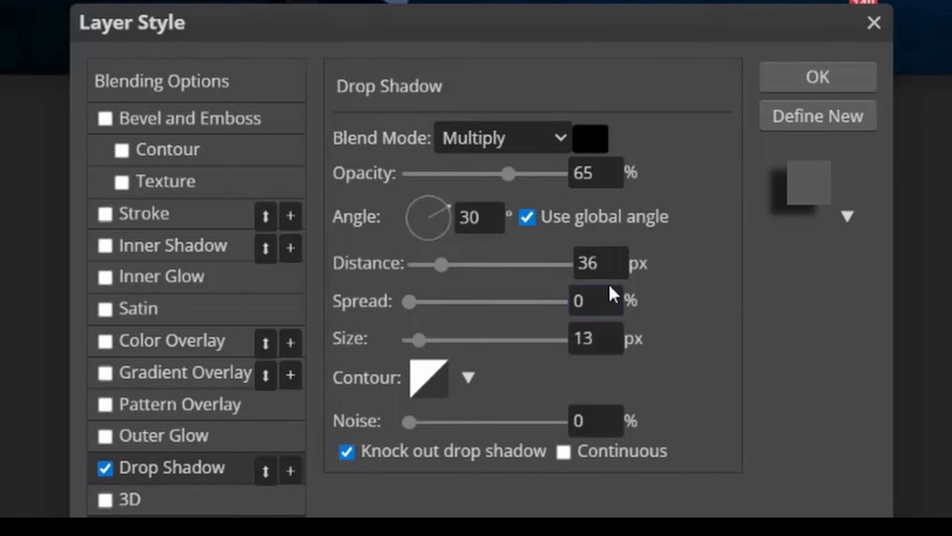
{"action": "left_click", "coordinate": [536, 221]}
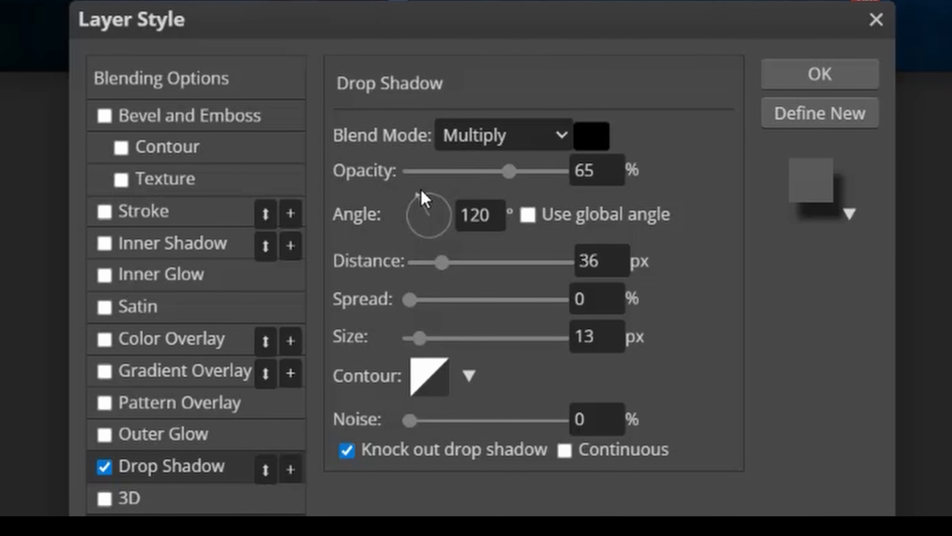
{"action": "mouse_move", "coordinate": [408, 198]}
{"action": "left_mouse_down"}
{"action": "mouse_move", "coordinate": [399, 196]}
{"action": "mouse_move", "coordinate": [420, 195]}
{"action": "mouse_move", "coordinate": [406, 190]}
{"action": "left_mouse_up"}
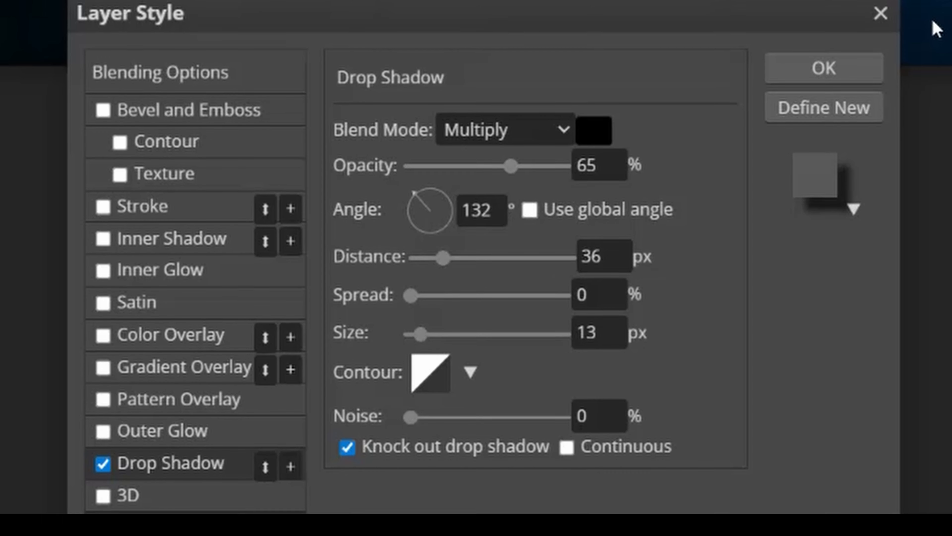
{"action": "left_click", "coordinate": [823, 69]}
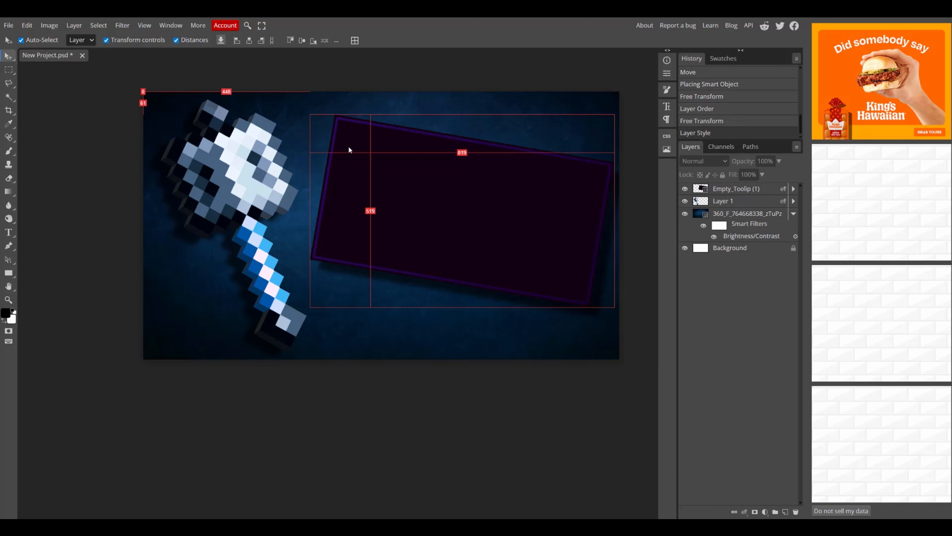
Switch to the Type tool and load a font from minecraft (1).zip in the Downloads folder.
{"action": "left_click", "coordinate": [9, 230]}
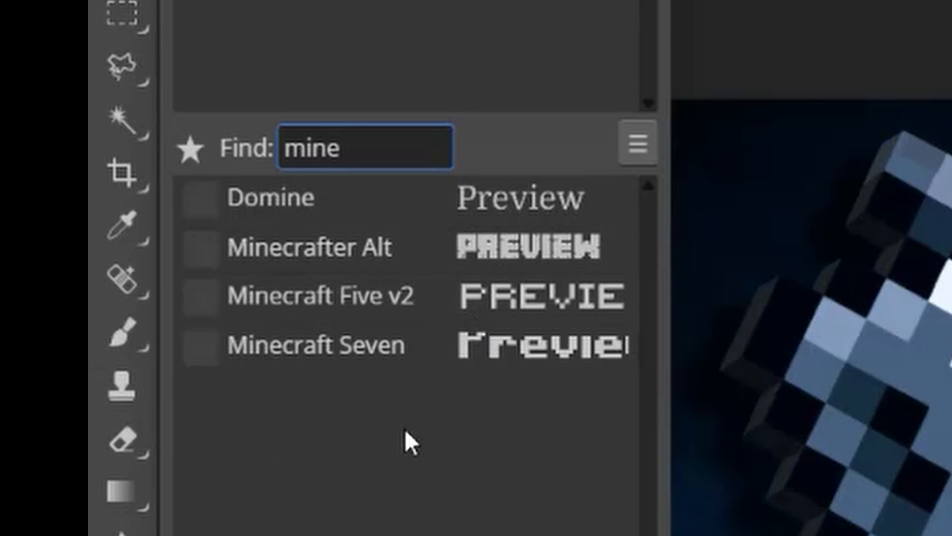
{"action": "key", "text": "Return"}
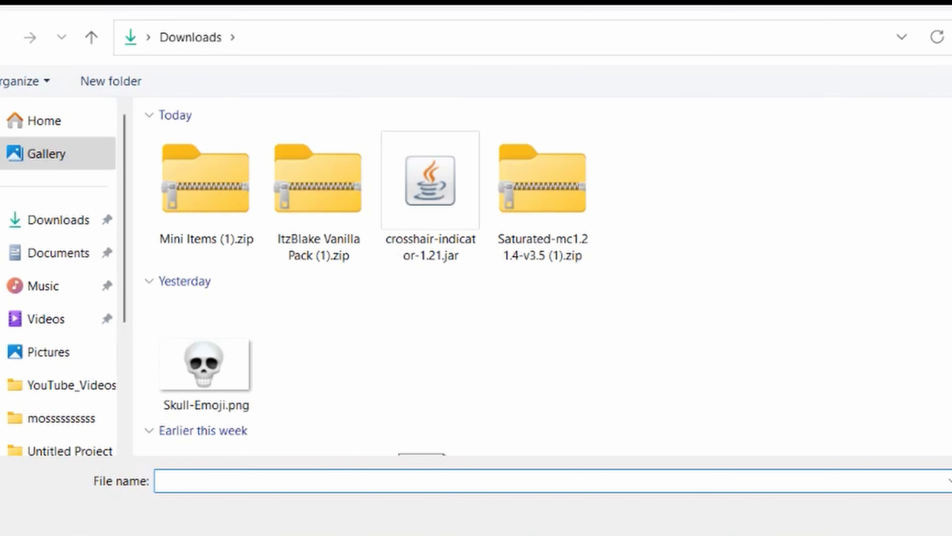
{"action": "left_click", "coordinate": [64, 219]}
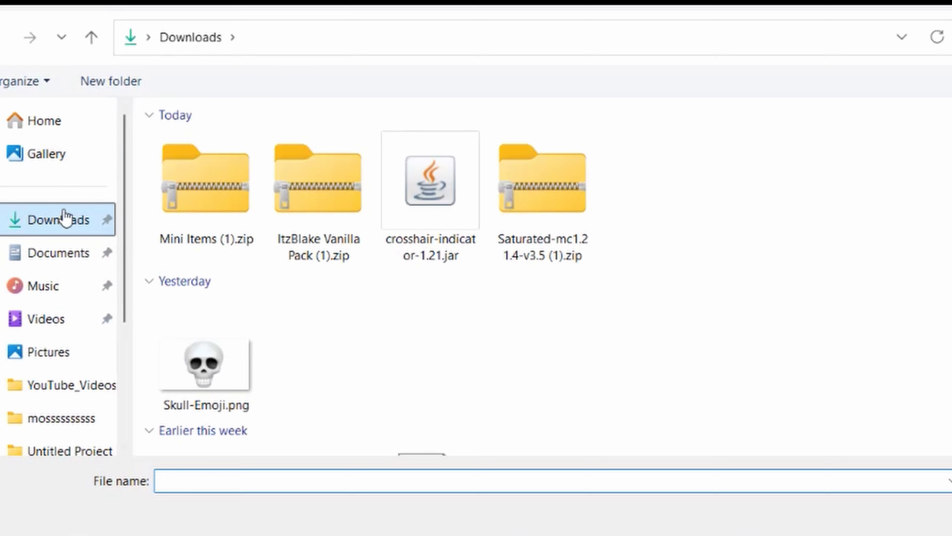
{"action": "scroll", "coordinate": [739, 304], "scroll_direction": "down", "scroll_amount": 3}
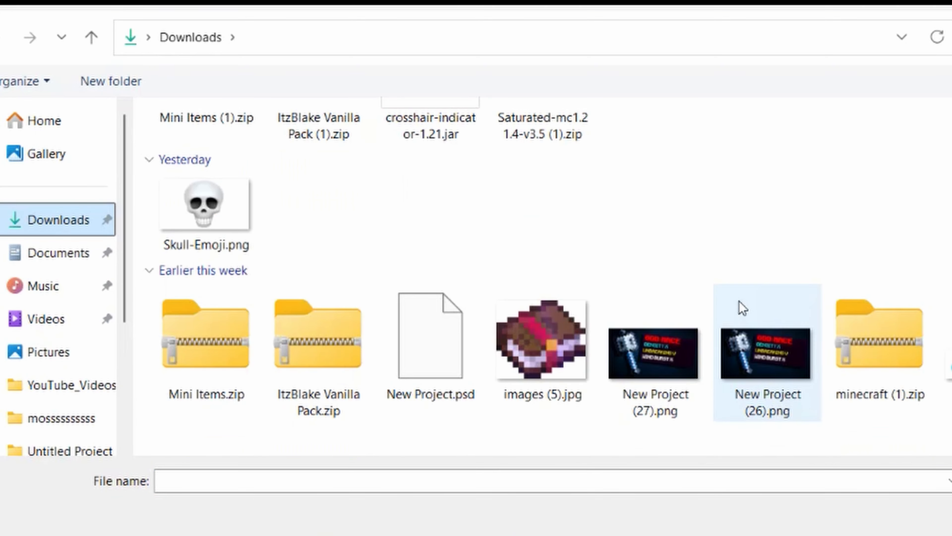
{"action": "left_click", "coordinate": [840, 381]}
{"action": "key", "text": "Return"}
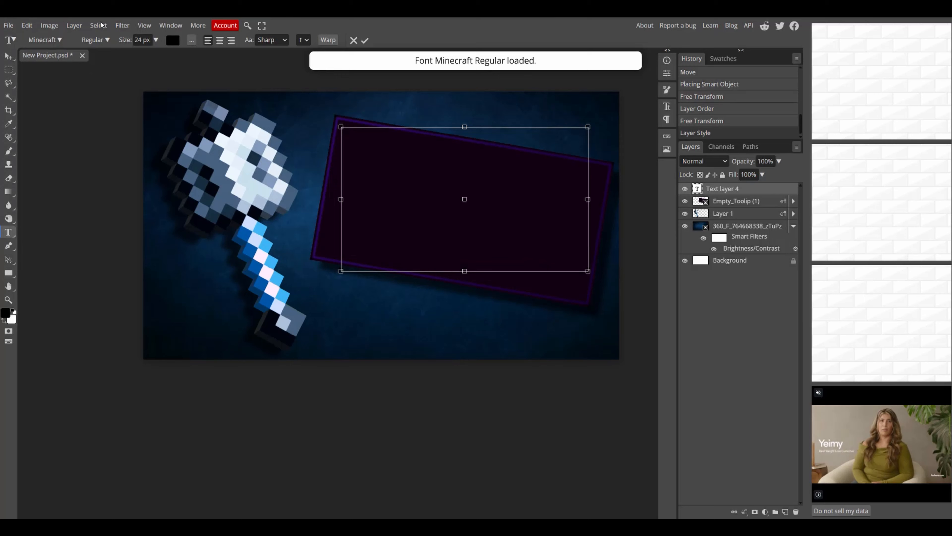
Set the text font to Minecraft and pick red as the text colour.
{"action": "left_click", "coordinate": [45, 39]}
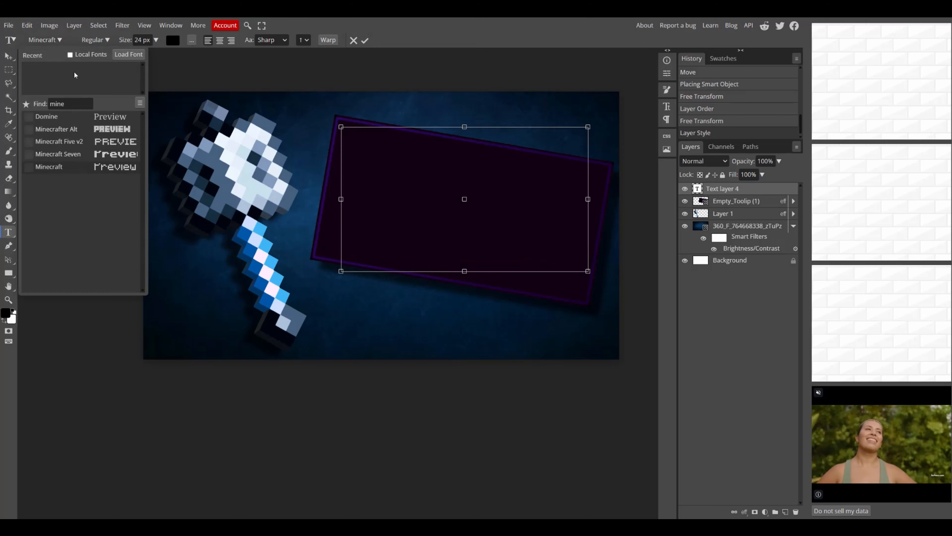
{"action": "left_click", "coordinate": [414, 145]}
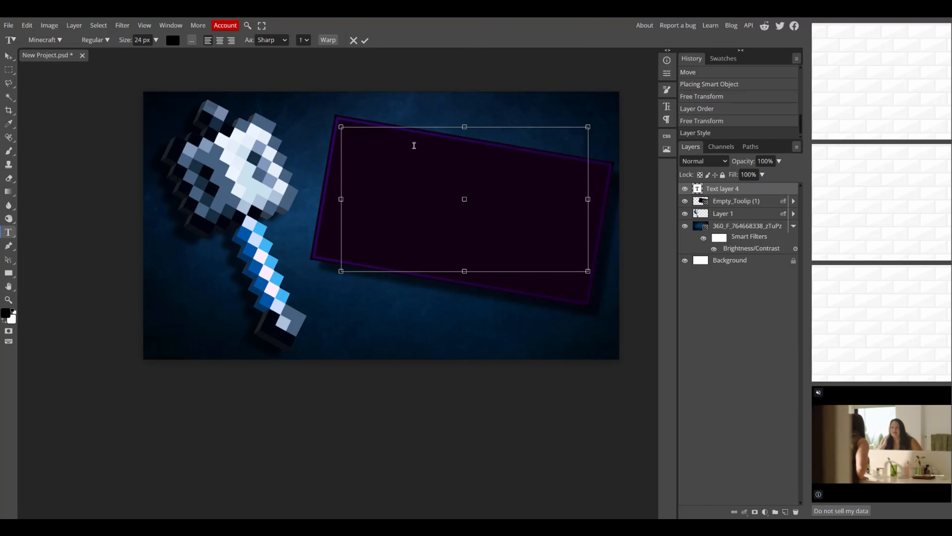
{"action": "left_click", "coordinate": [172, 41]}
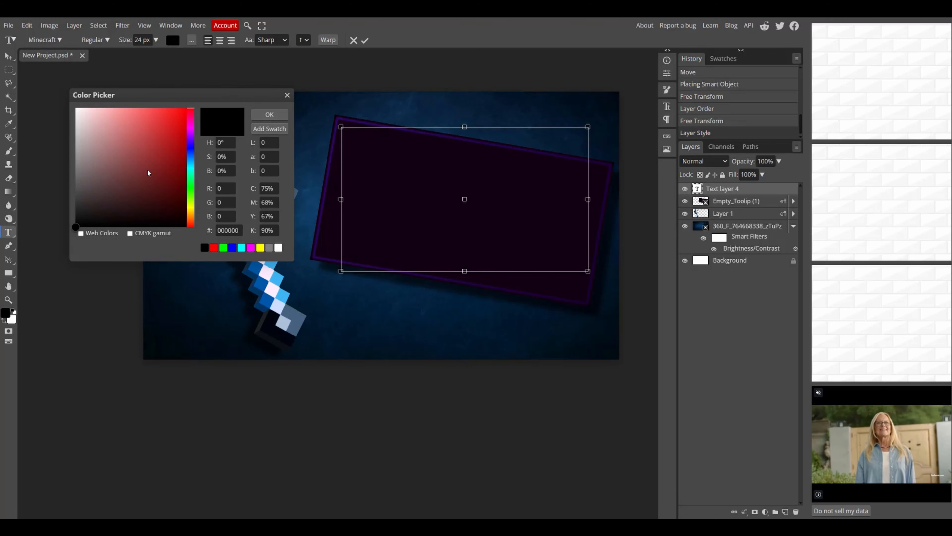
{"action": "left_click_drag", "start_coordinate": [148, 172], "coordinate": [192, 81]}
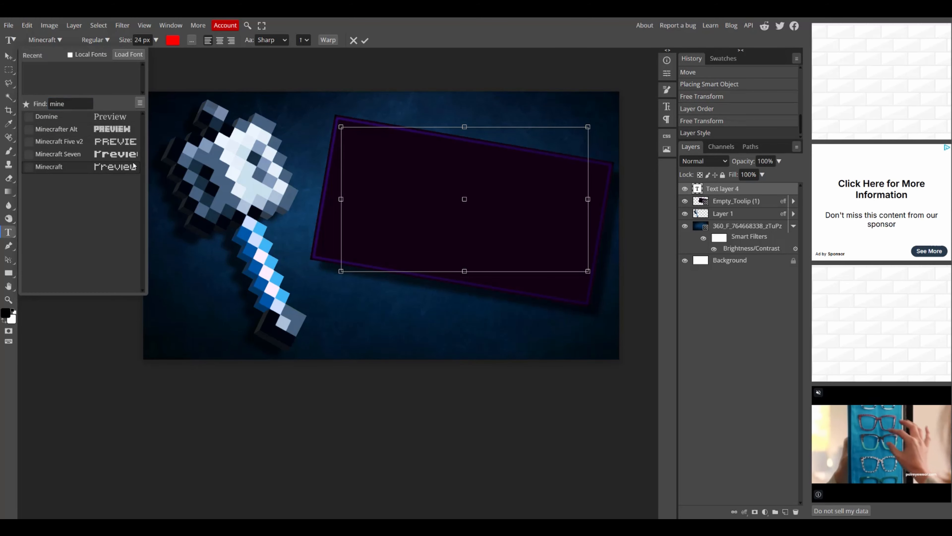
Pick the Minecraft Seven font and type "GOD MACE" in a text box near the top of the tooltip frame.
{"action": "left_click", "coordinate": [66, 156]}
{"action": "left_click", "coordinate": [361, 140]}
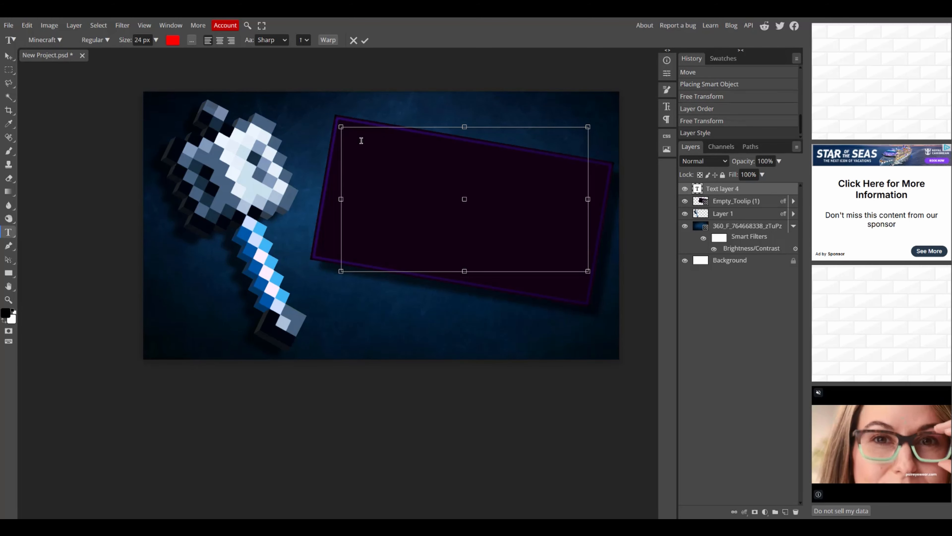
{"action": "type", "text": "500"}
{"action": "type", "text": " MACE"}
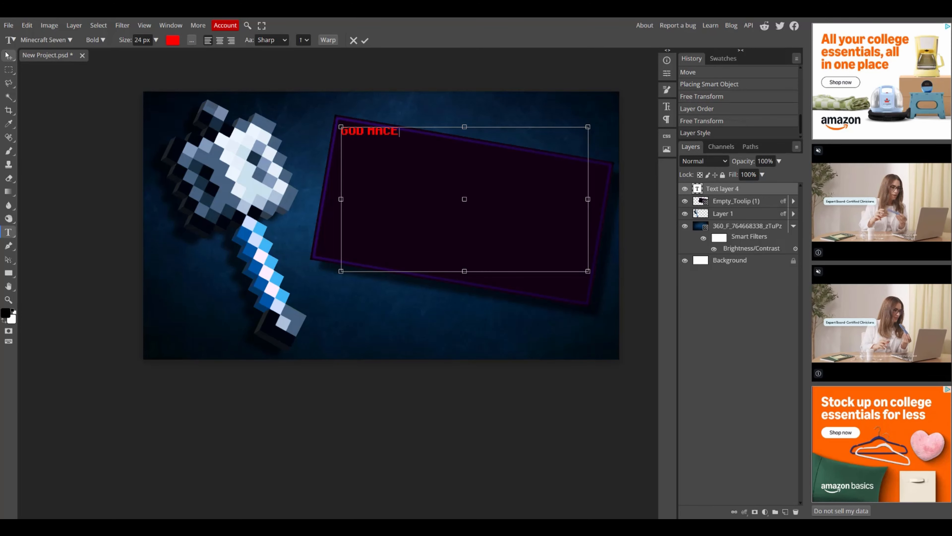
Scale the GOD MACE text up to about 267% and rotate it about 9.4° to follow the frame's tilt.
{"action": "left_click", "coordinate": [9, 57]}
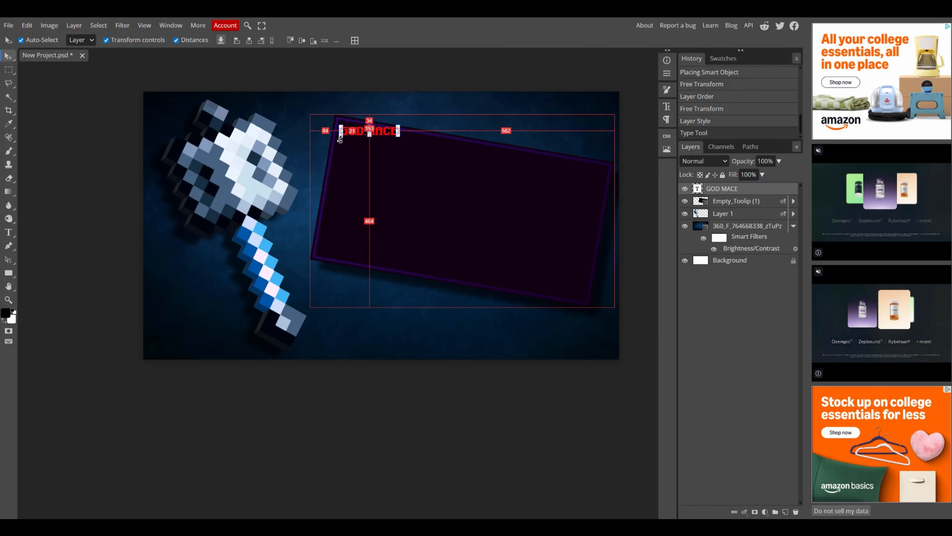
{"action": "left_click_drag", "start_coordinate": [341, 136], "coordinate": [259, 147]}
{"action": "left_click_drag", "start_coordinate": [396, 134], "coordinate": [456, 154]}
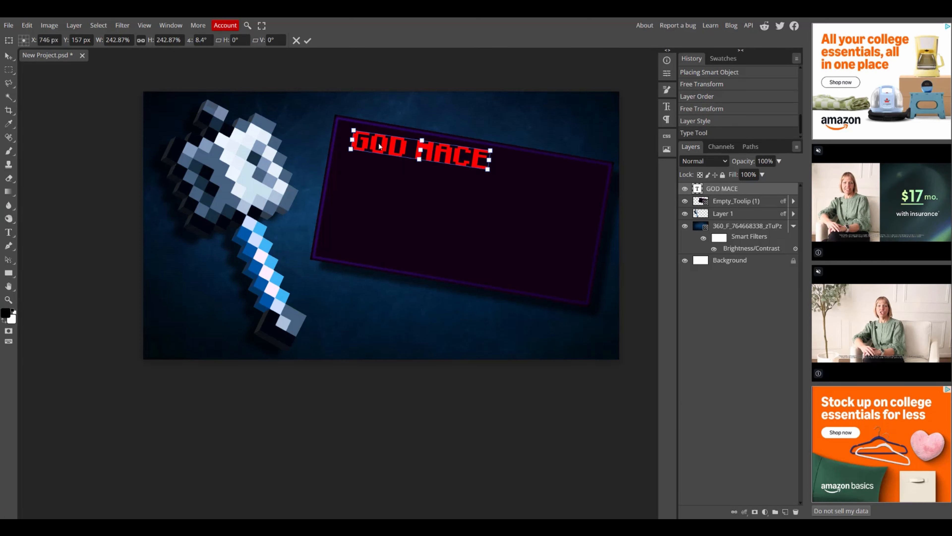
{"action": "left_click_drag", "start_coordinate": [468, 162], "coordinate": [456, 157]}
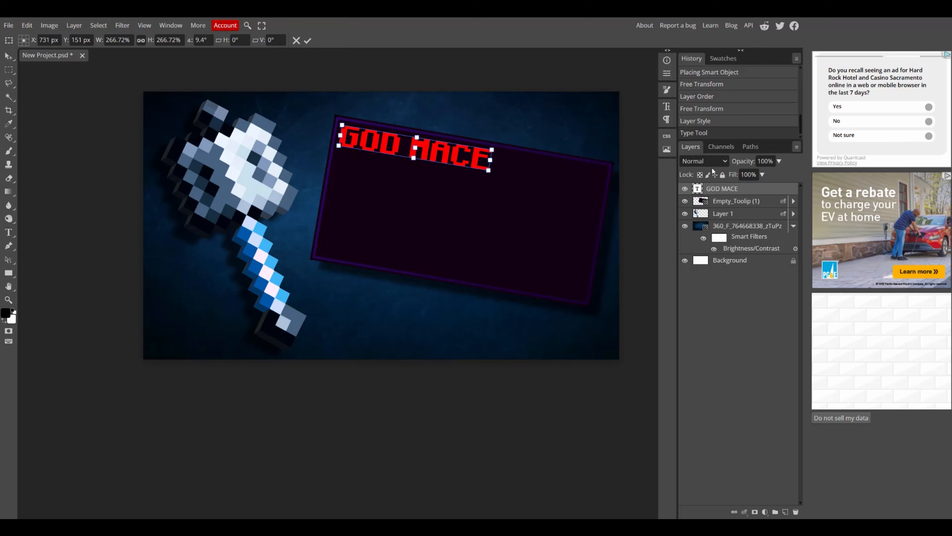
{"action": "key", "text": "Return"}
Duplicate the GOD MACE text layer and nudge the copy two pixels down and two pixels right.
{"action": "key", "text": "ctrl+j"}
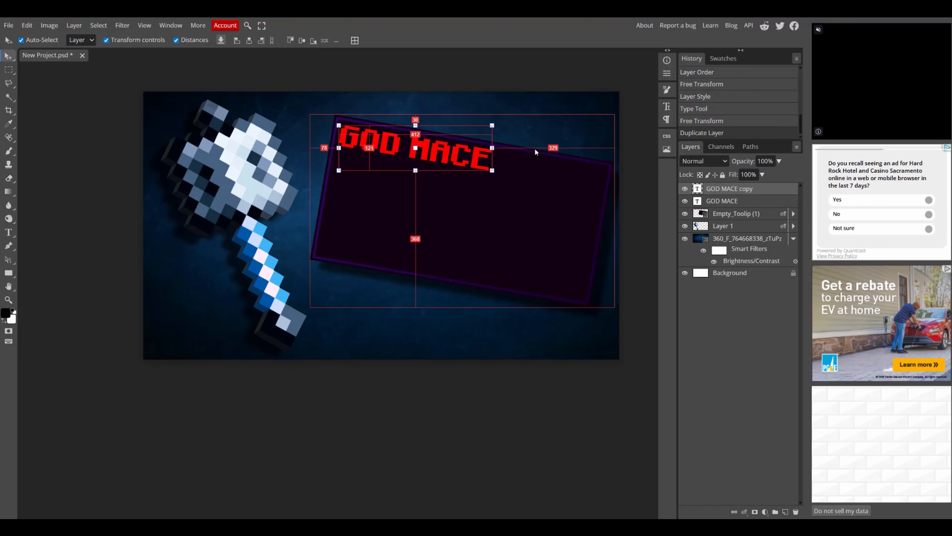
{"action": "scroll", "coordinate": [495, 154], "scroll_direction": "up", "scroll_amount": 5}
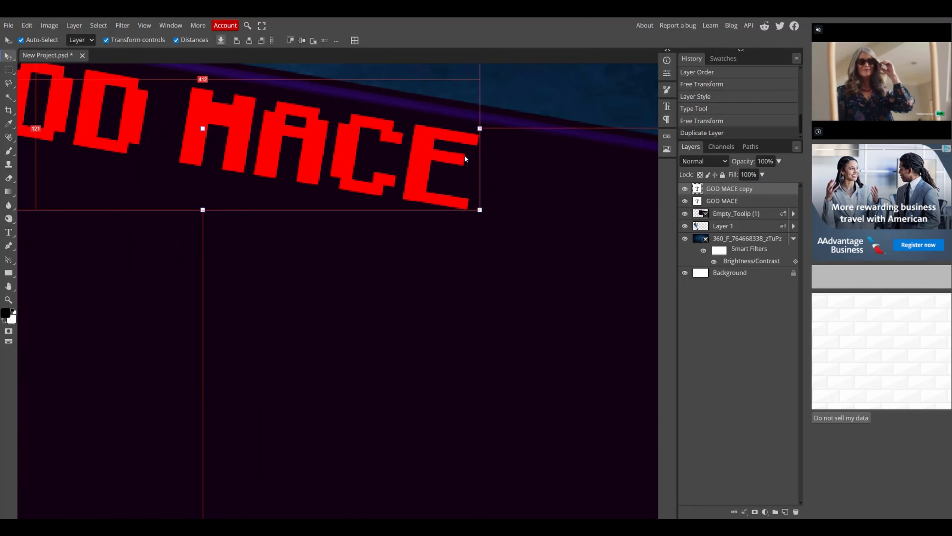
{"action": "key", "text": "Down"}
{"action": "key", "text": "Down"}
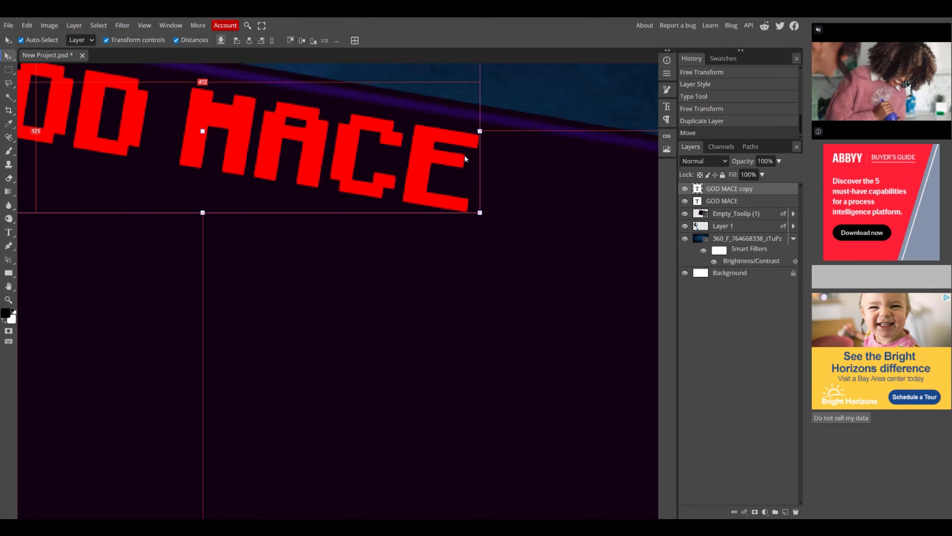
{"action": "key", "text": "Right"}
{"action": "key", "text": "Right"}
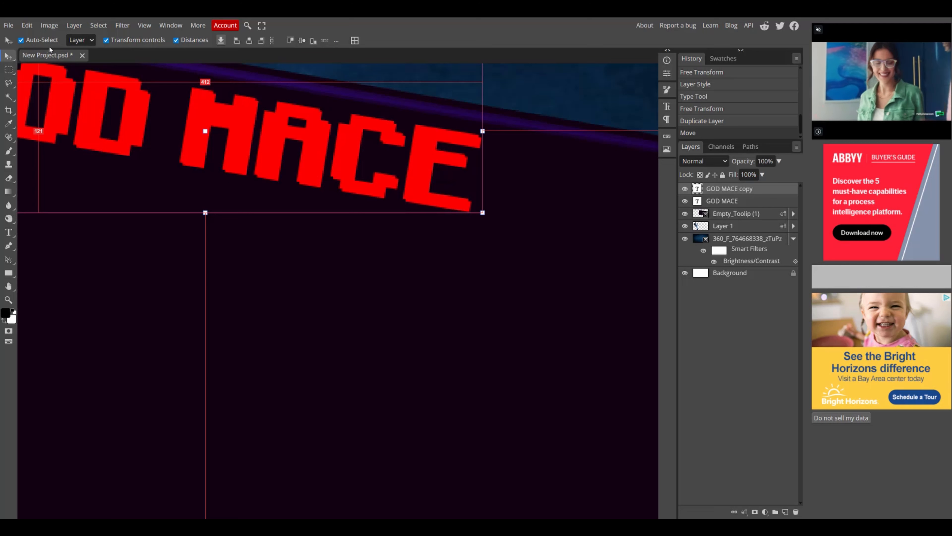
Recolour the duplicate text dark red and move its layer beneath the original GOD MACE layer.
{"action": "left_click", "coordinate": [7, 235]}
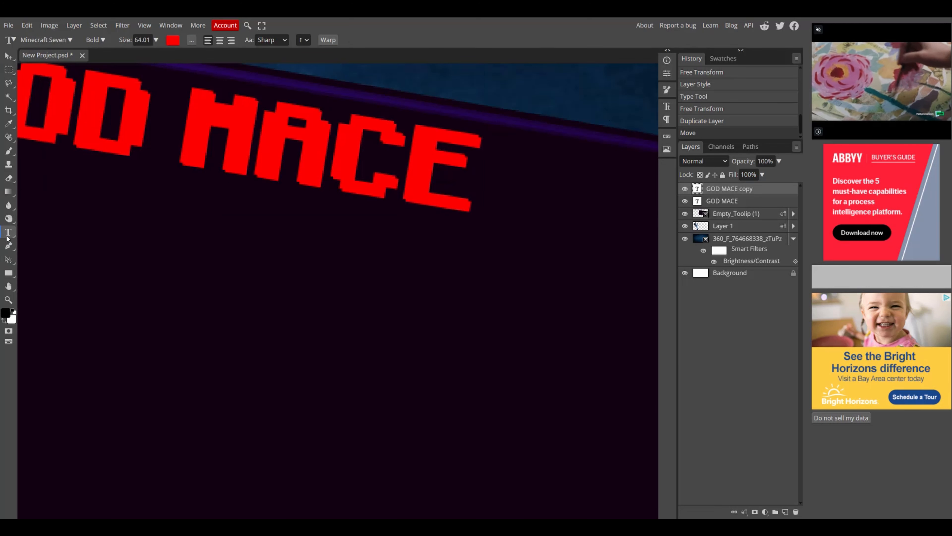
{"action": "left_click", "coordinate": [175, 43]}
{"action": "left_click_drag", "start_coordinate": [177, 110], "coordinate": [262, 185]}
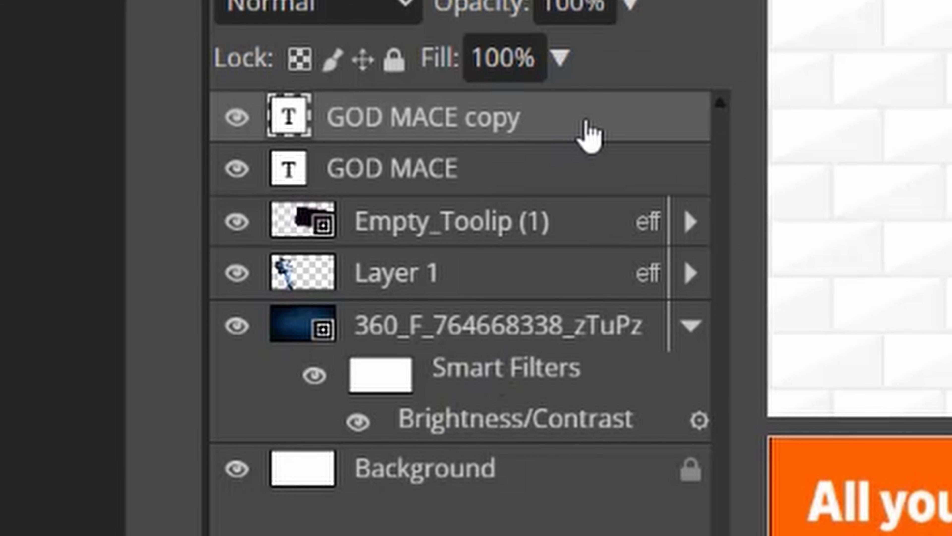
{"action": "left_click_drag", "start_coordinate": [767, 192], "coordinate": [769, 210]}
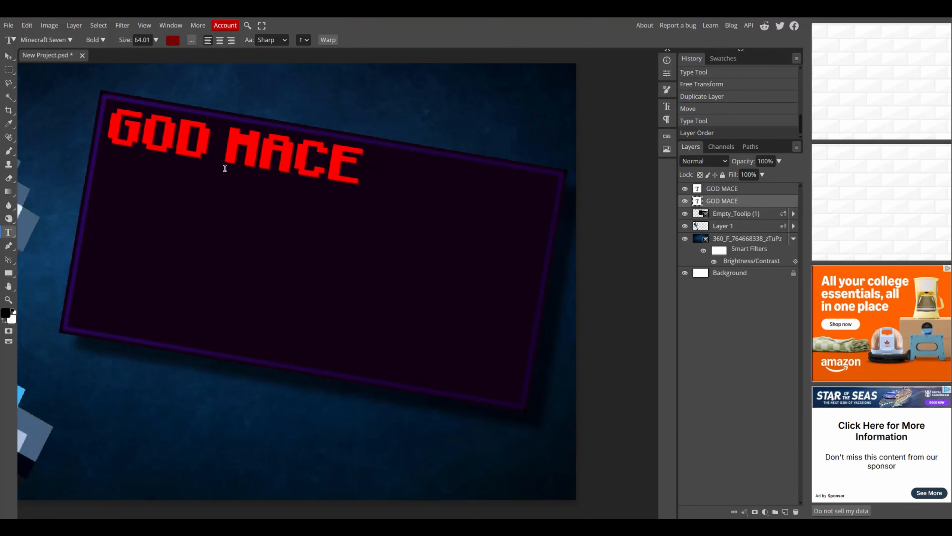
Scale the dark red shadow text up slightly to about 103% and nudge it one pixel left.
{"action": "scroll", "coordinate": [227, 158], "scroll_direction": "up", "scroll_amount": 5}
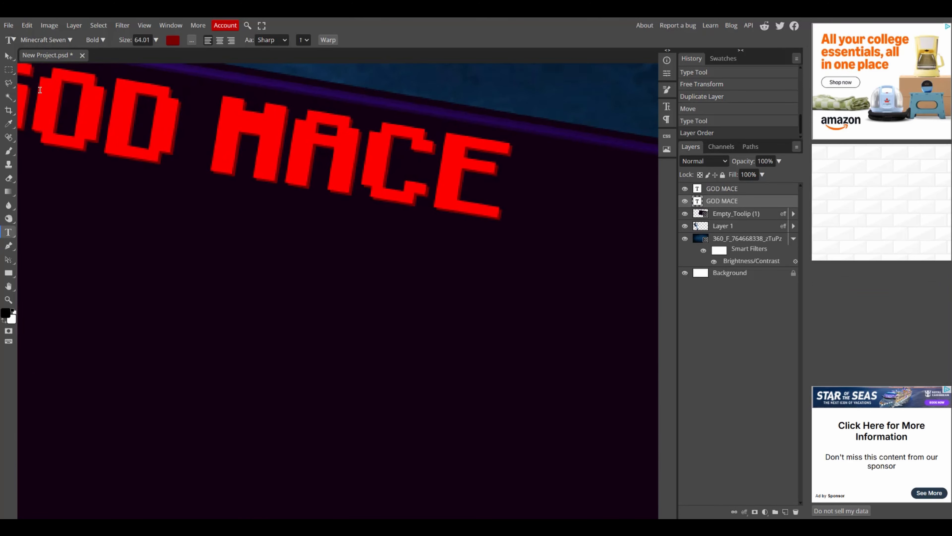
{"action": "left_click", "coordinate": [9, 56]}
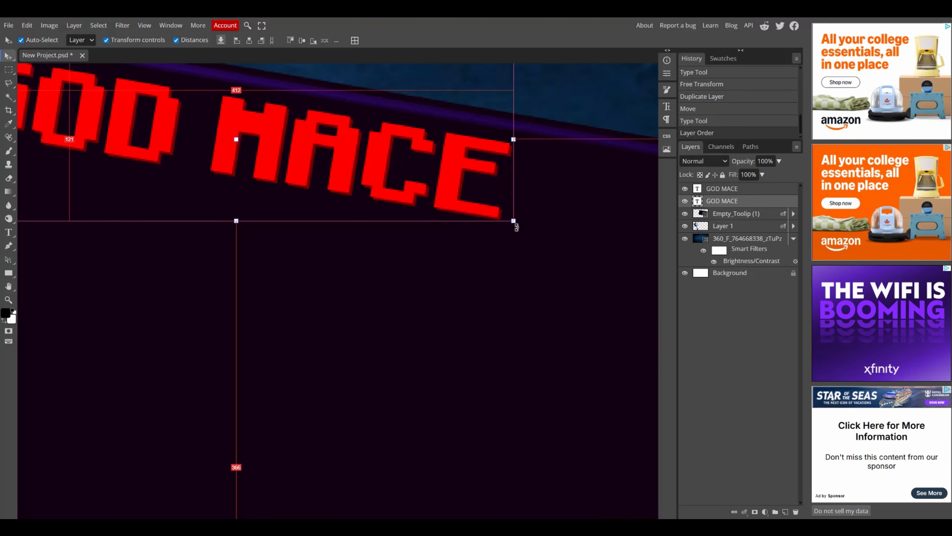
{"action": "left_click_drag", "start_coordinate": [513, 221], "coordinate": [525, 225]}
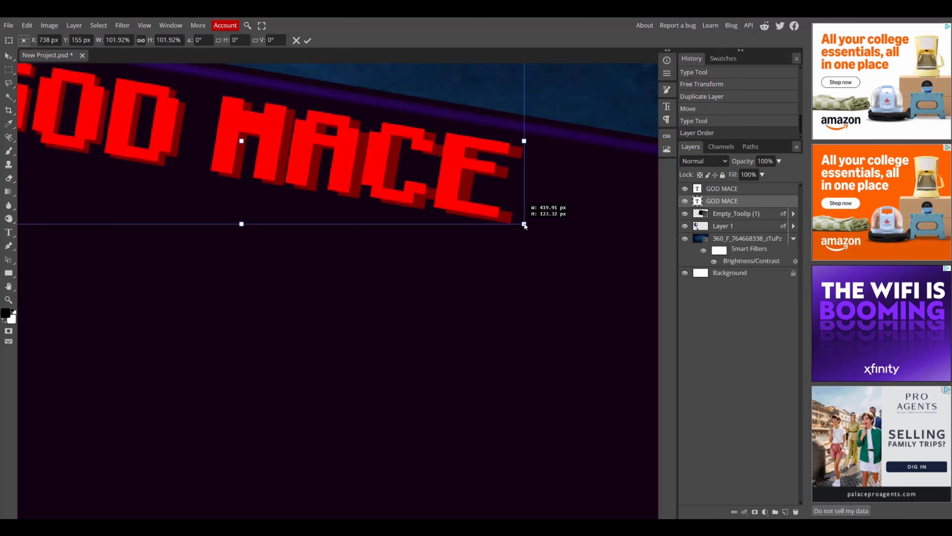
{"action": "scroll", "coordinate": [239, 103], "scroll_direction": "down", "scroll_amount": 4}
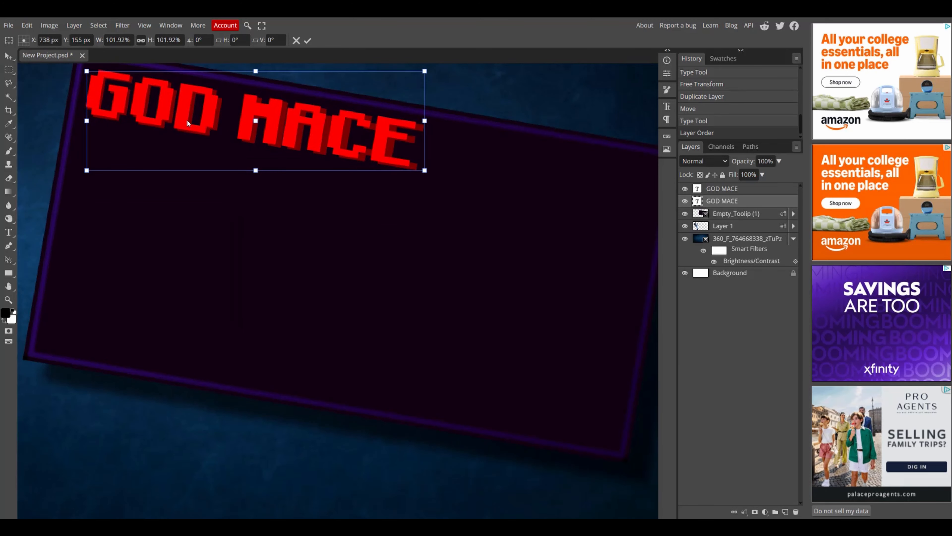
{"action": "scroll", "coordinate": [188, 90], "scroll_direction": "up", "scroll_amount": 2}
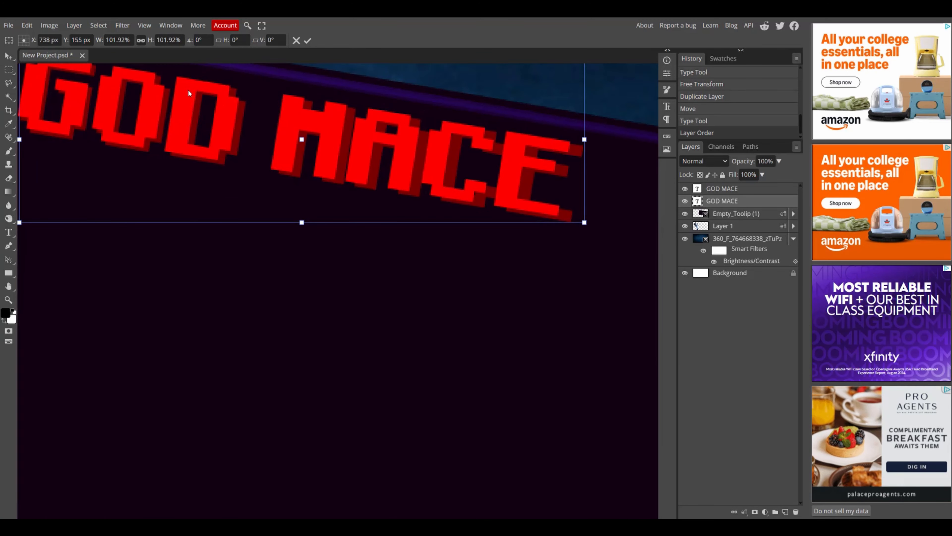
{"action": "key", "text": "Left"}
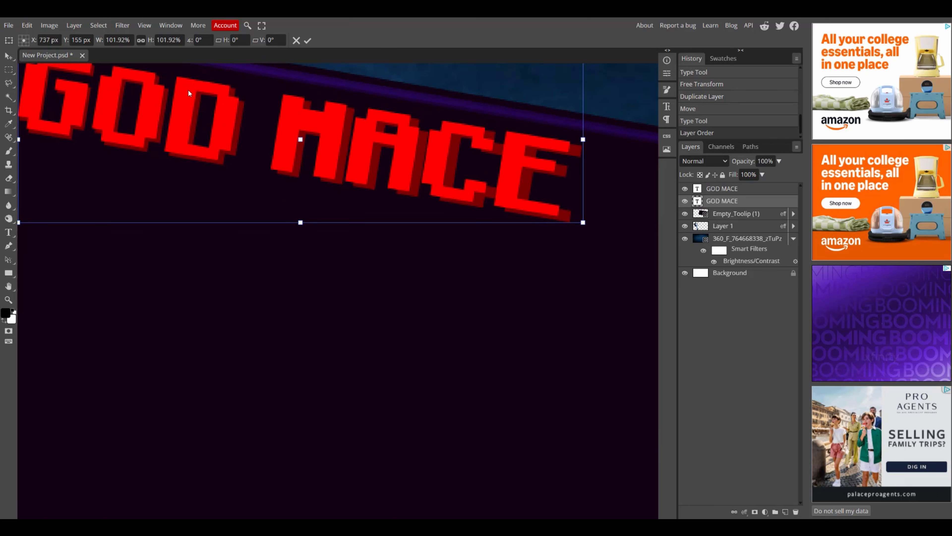
{"action": "scroll", "coordinate": [188, 89], "scroll_direction": "down", "scroll_amount": 2}
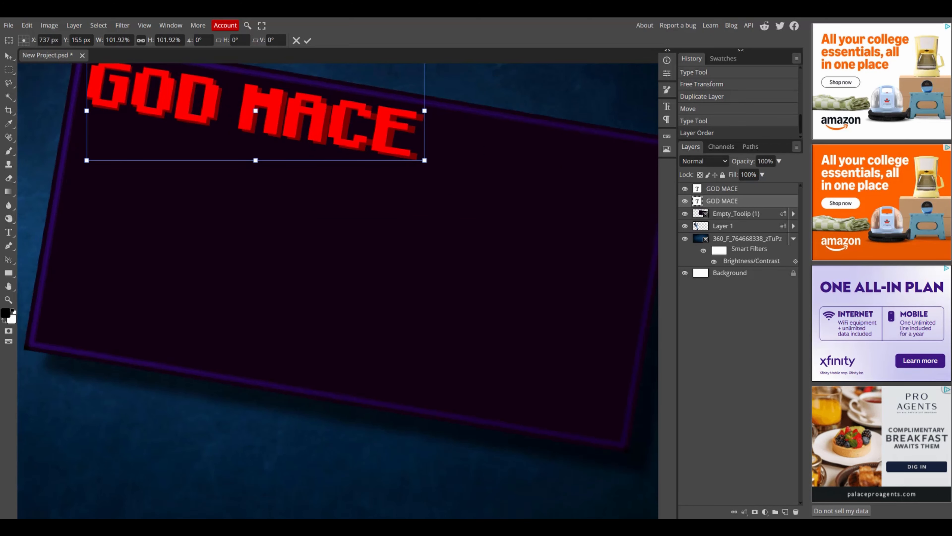
{"action": "left_click_drag", "start_coordinate": [424, 160], "coordinate": [427, 160]}
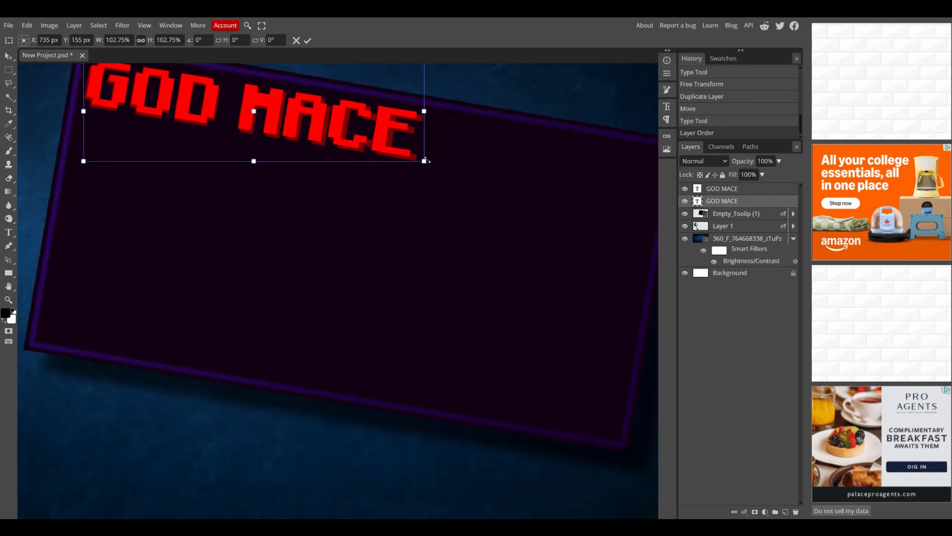
{"action": "scroll", "coordinate": [426, 161], "scroll_direction": "down", "scroll_amount": 2}
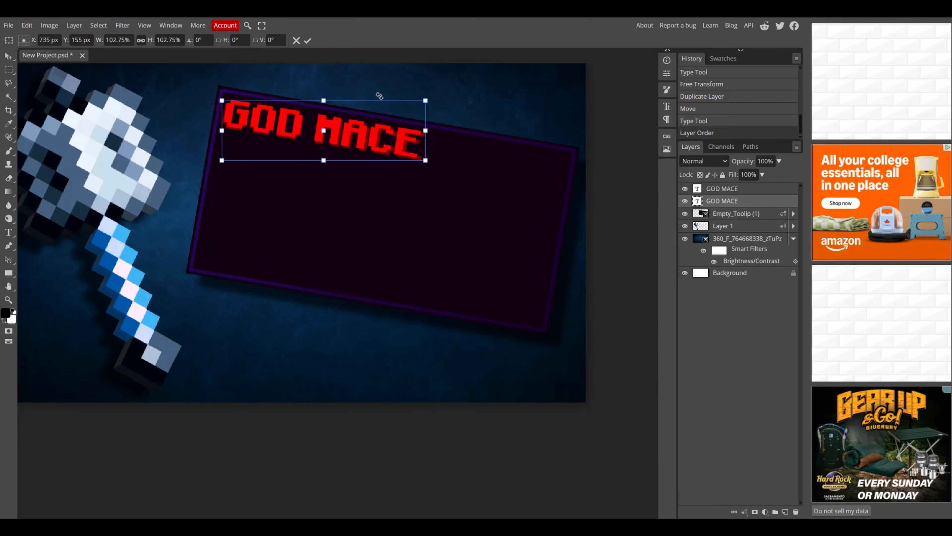
Add an outer glow to the front GOD MACE text with opacity 43%, size 30 px and range 100%.
{"action": "left_click", "coordinate": [761, 190]}
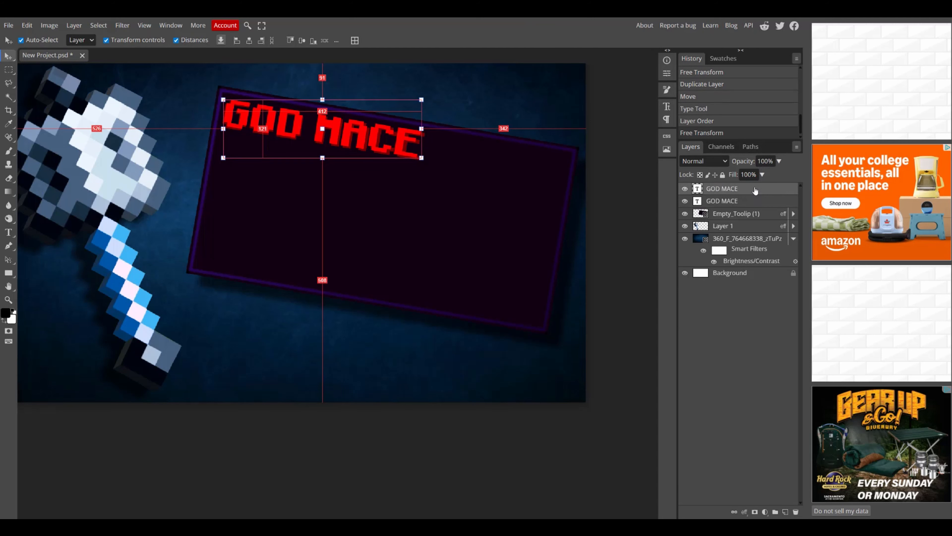
{"action": "double_click", "coordinate": [755, 190]}
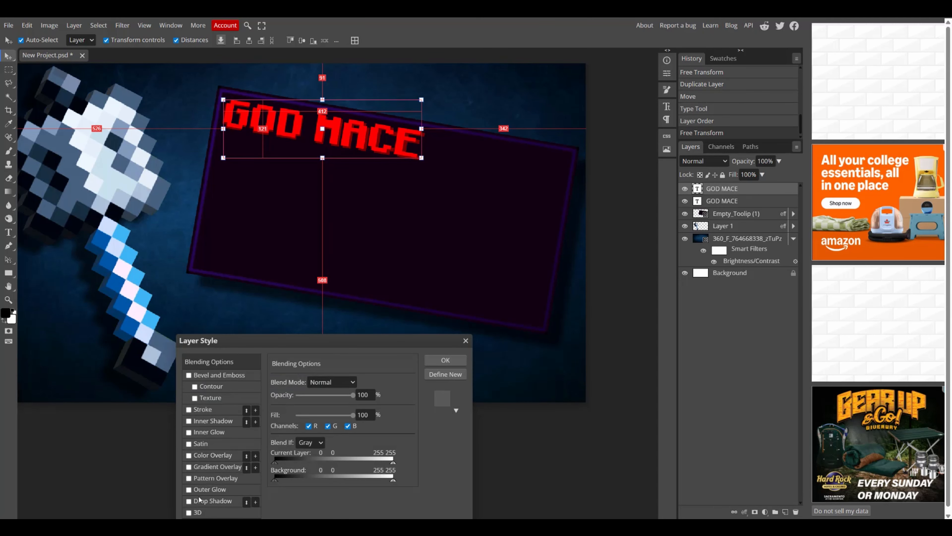
{"action": "left_click", "coordinate": [189, 490]}
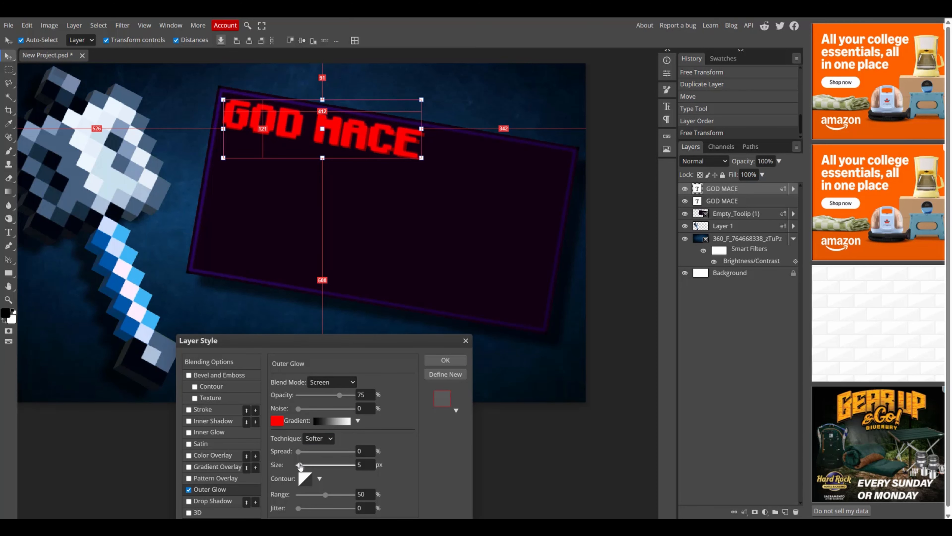
{"action": "left_click_drag", "start_coordinate": [300, 465], "coordinate": [313, 465]}
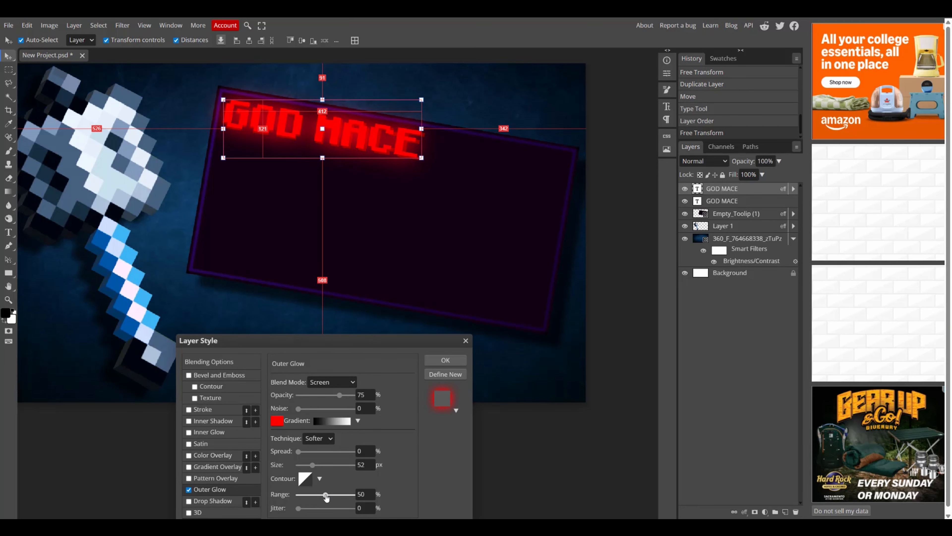
{"action": "left_click_drag", "start_coordinate": [336, 497], "coordinate": [354, 499]}
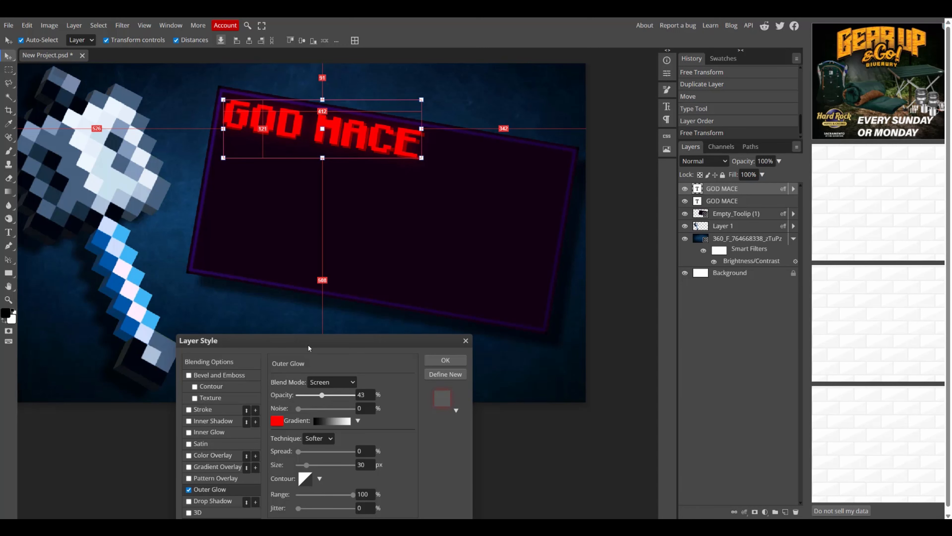
{"action": "left_click", "coordinate": [446, 359]}
Create a new text line reading "DENSITY X" below the title inside the tooltip frame.
{"action": "left_click", "coordinate": [537, 278]}
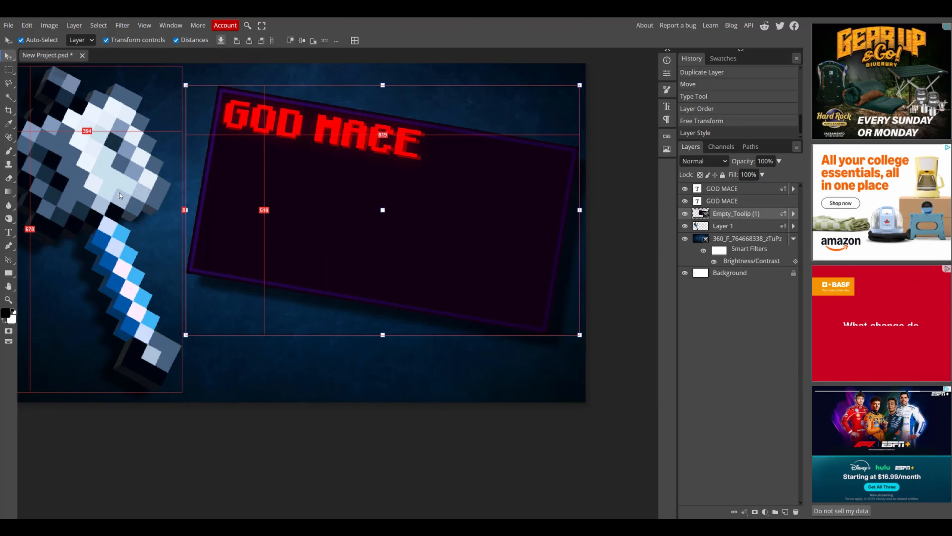
{"action": "left_click", "coordinate": [11, 236]}
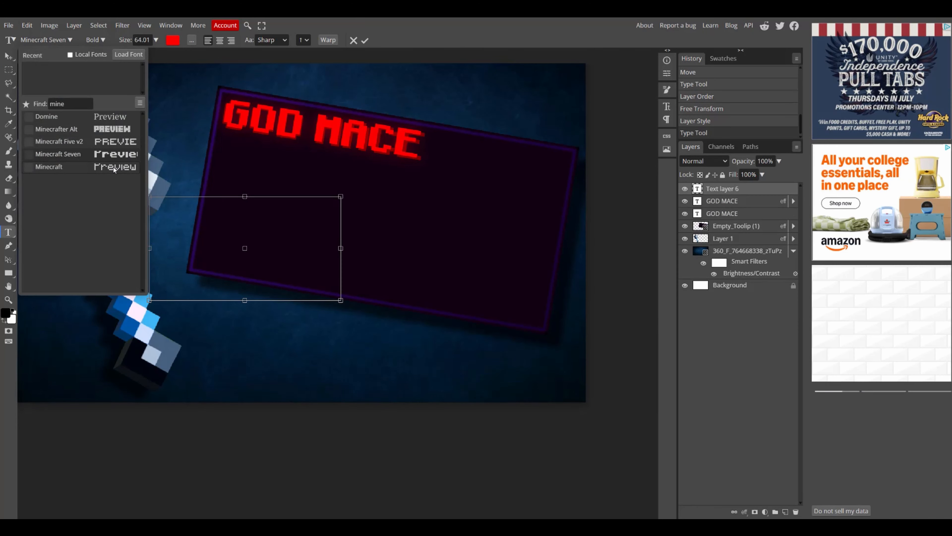
{"action": "left_click", "coordinate": [114, 166]}
{"action": "type", "text": "ds"}
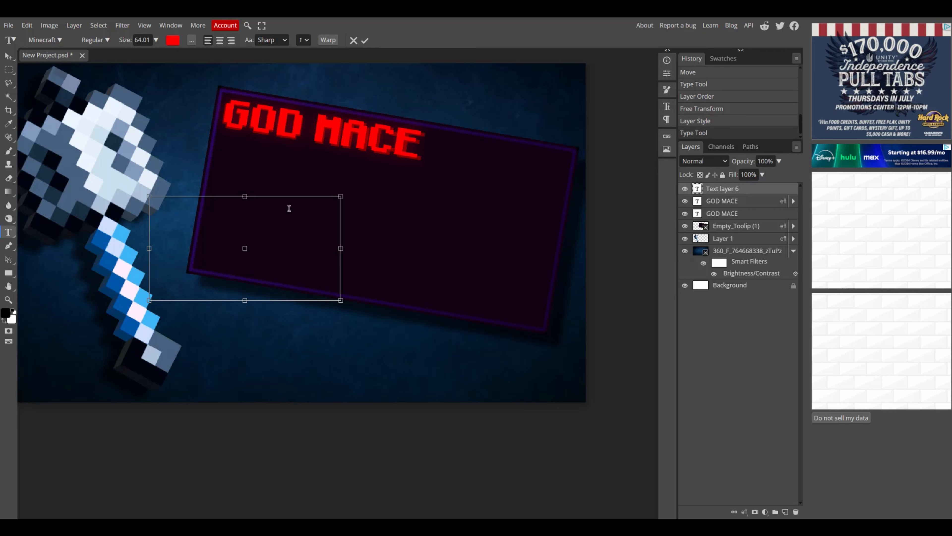
{"action": "type", "text": "NS"}
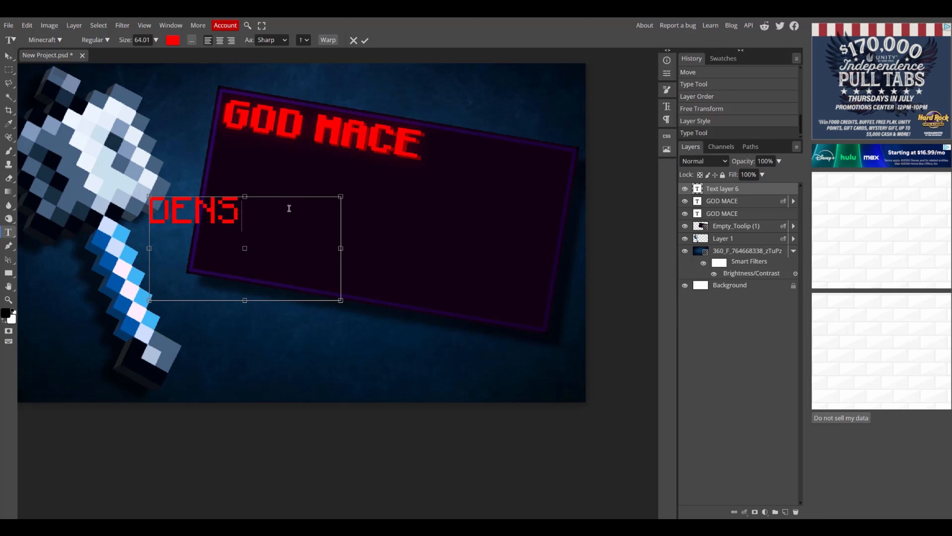
{"action": "type", "text": "ITY"}
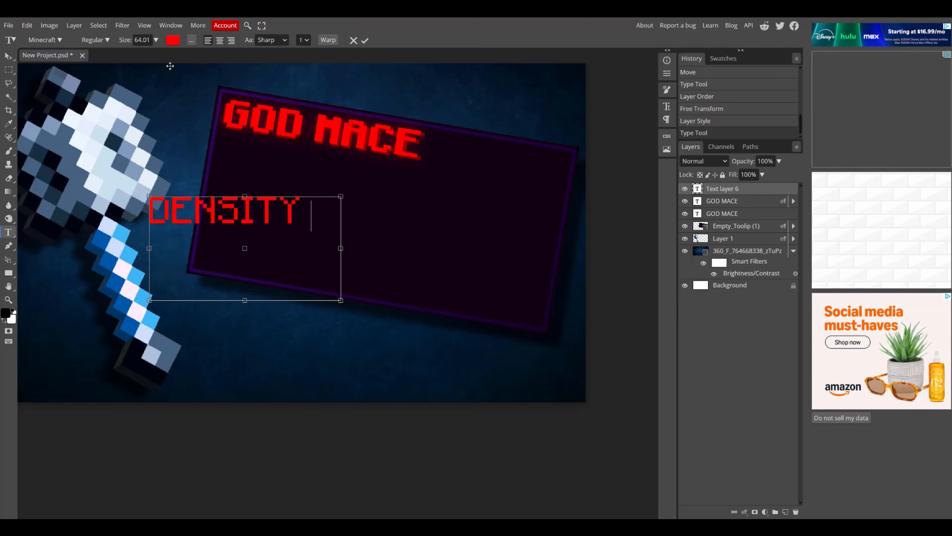
{"action": "type", "text": " X"}
Set the DENSITY X text to Regular style and rotate it about 9.4° to match the frame's tilt.
{"action": "left_click", "coordinate": [102, 41]}
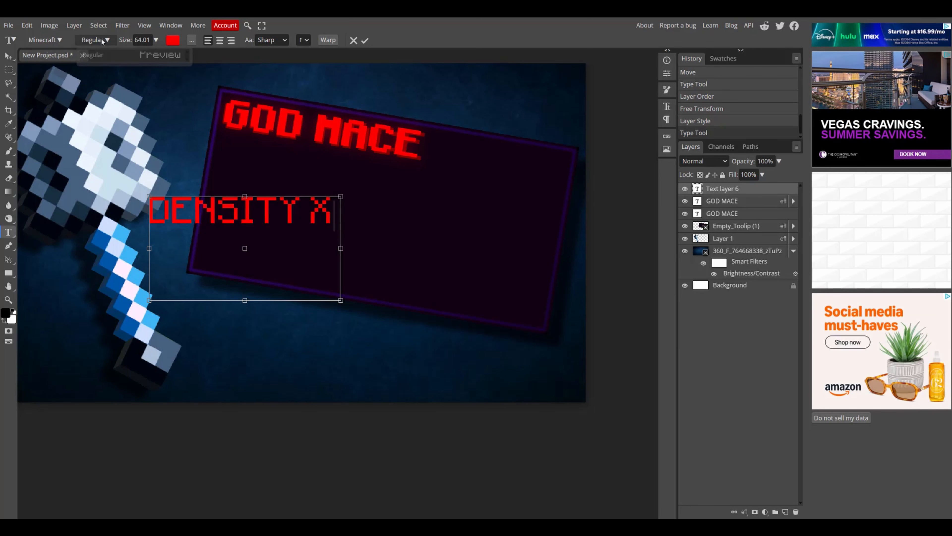
{"action": "left_click", "coordinate": [91, 53]}
{"action": "key", "text": "Left"}
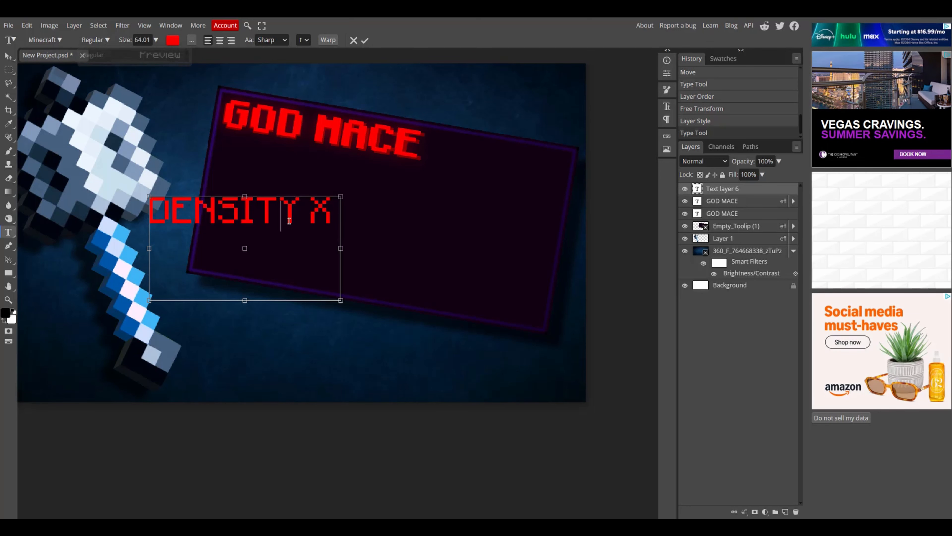
{"action": "left_click", "coordinate": [8, 56]}
{"action": "left_click_drag", "start_coordinate": [351, 110], "coordinate": [366, 131]}
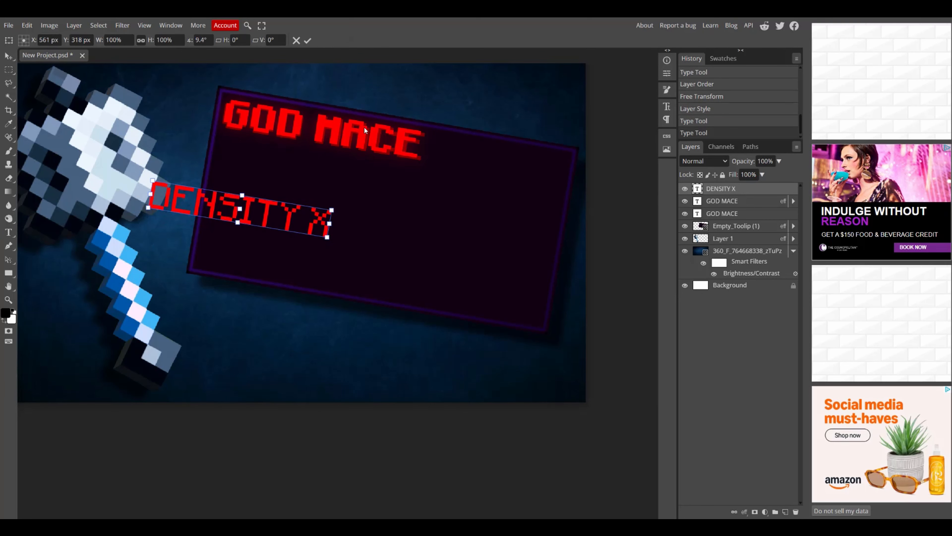
{"action": "left_click", "coordinate": [731, 197]}
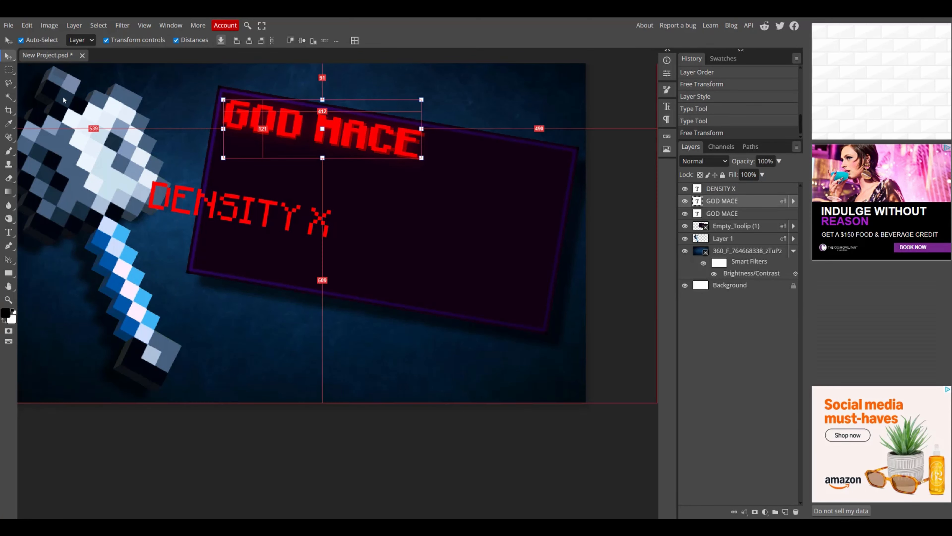
Move the DENSITY X text up beneath the GOD MACE title and scale it down to about 85%.
{"action": "left_click", "coordinate": [8, 233]}
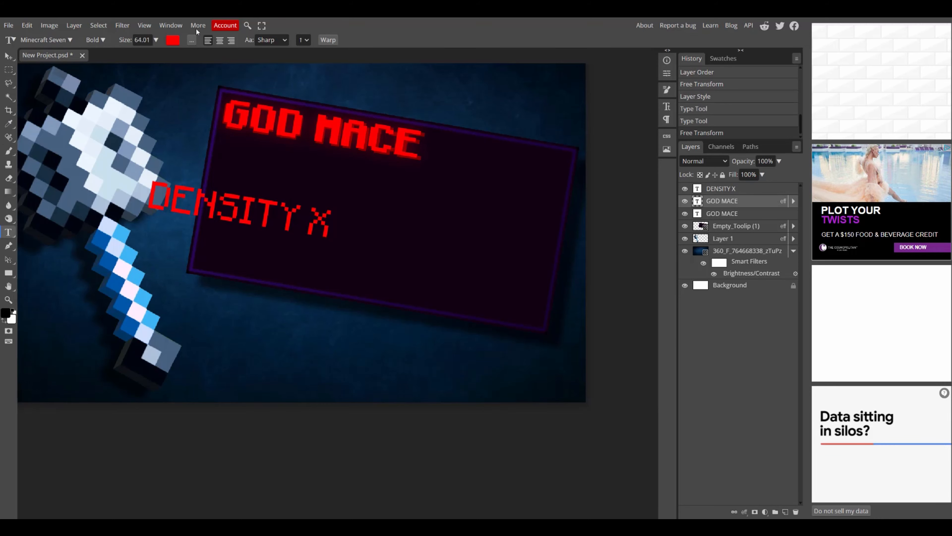
{"action": "left_click", "coordinate": [9, 56]}
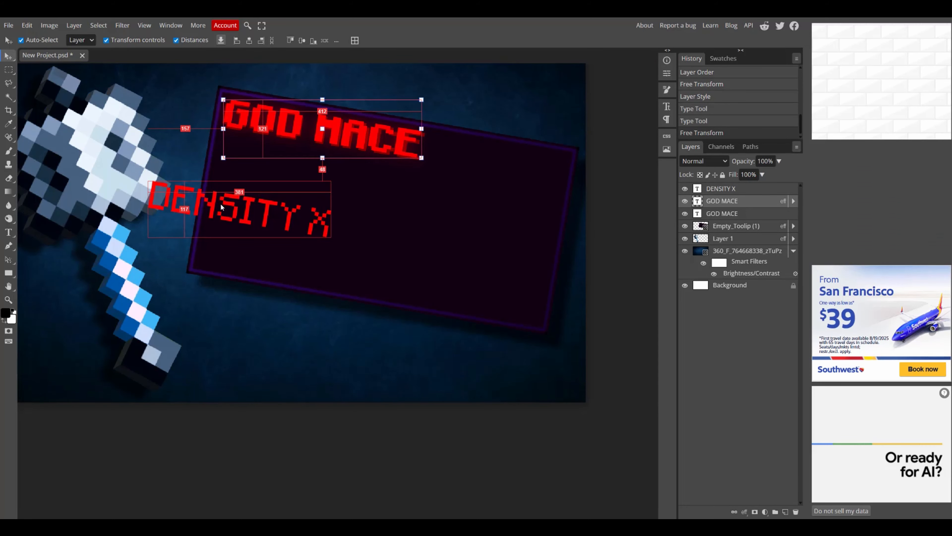
{"action": "left_click_drag", "start_coordinate": [210, 207], "coordinate": [288, 165]}
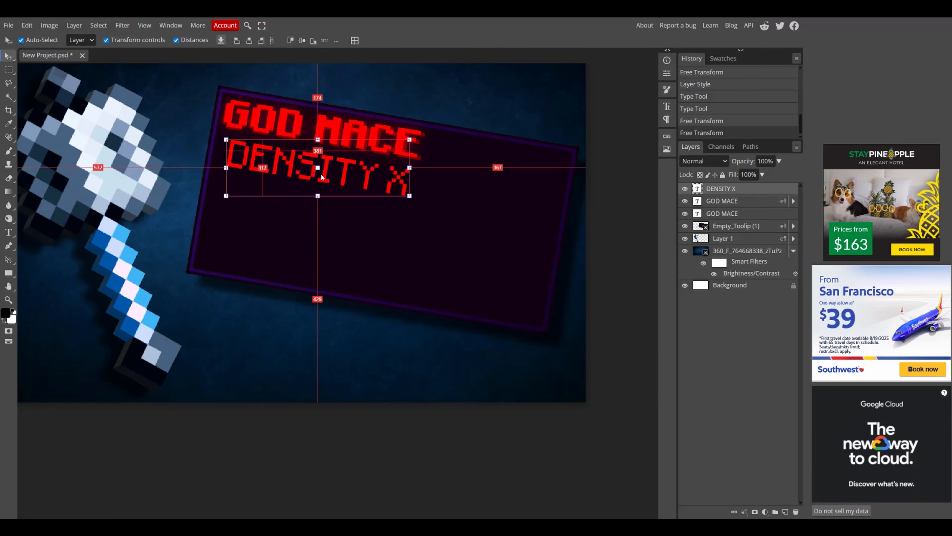
{"action": "left_click_drag", "start_coordinate": [217, 129], "coordinate": [220, 132]}
{"action": "left_click_drag", "start_coordinate": [364, 165], "coordinate": [351, 170]}
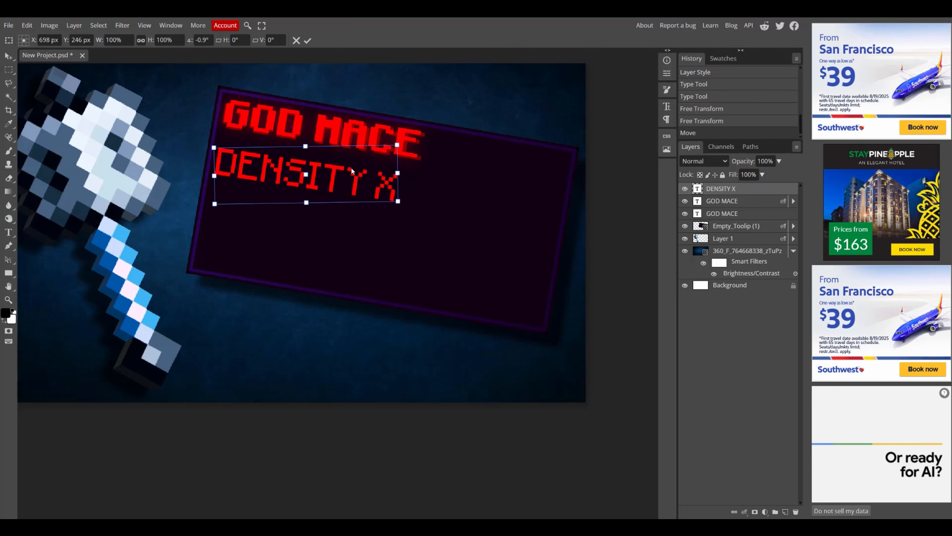
{"action": "left_click_drag", "start_coordinate": [399, 201], "coordinate": [329, 183]}
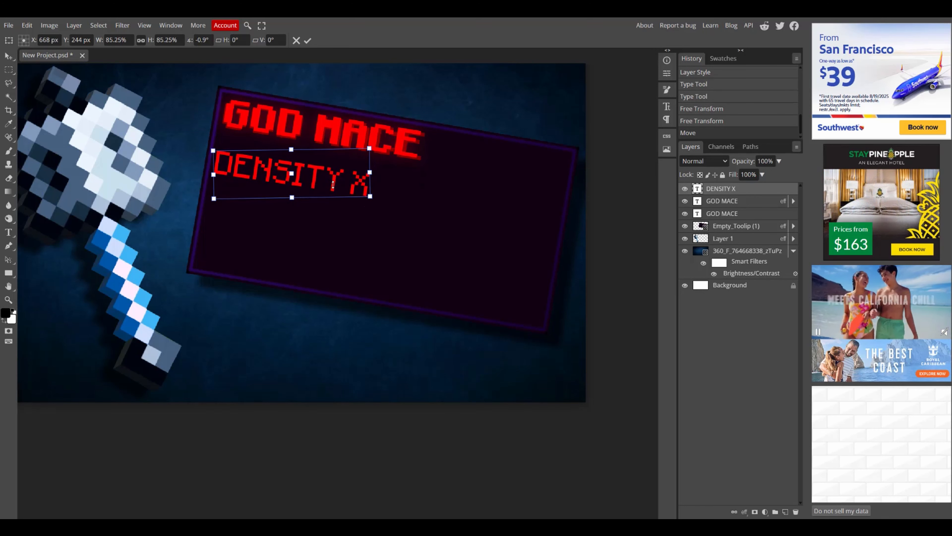
Change the DENSITY X text color to cyan 00f0ff.
{"action": "left_click", "coordinate": [9, 233]}
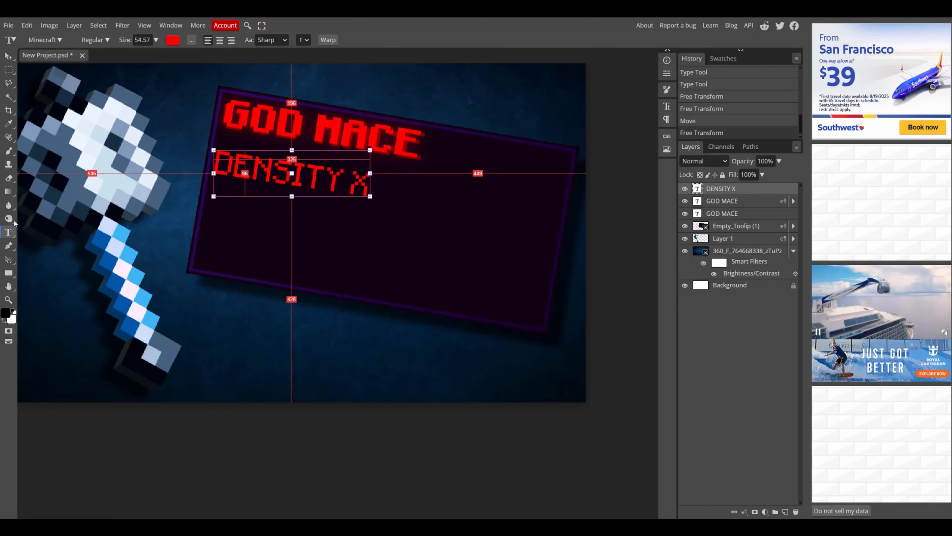
{"action": "left_click", "coordinate": [171, 42]}
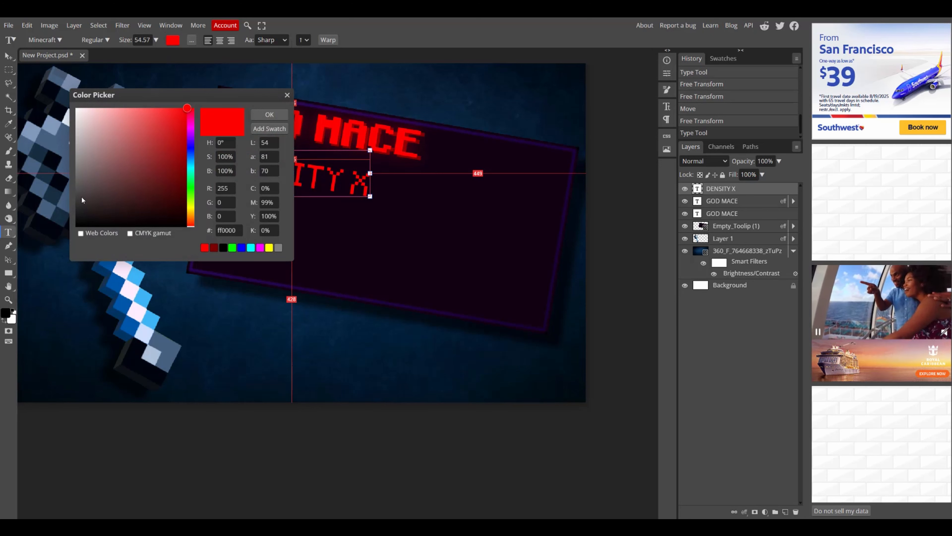
{"action": "left_click", "coordinate": [186, 149]}
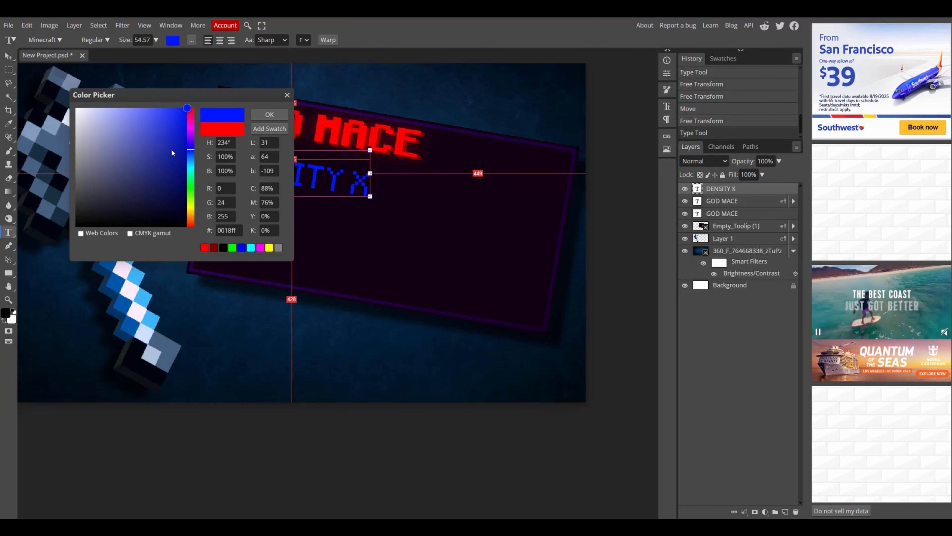
{"action": "left_click", "coordinate": [191, 165]}
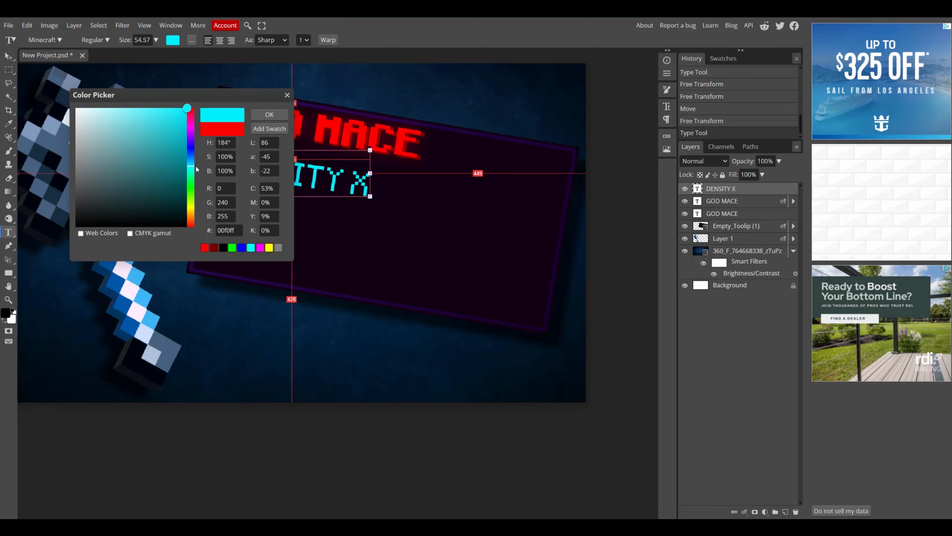
{"action": "left_click", "coordinate": [259, 113]}
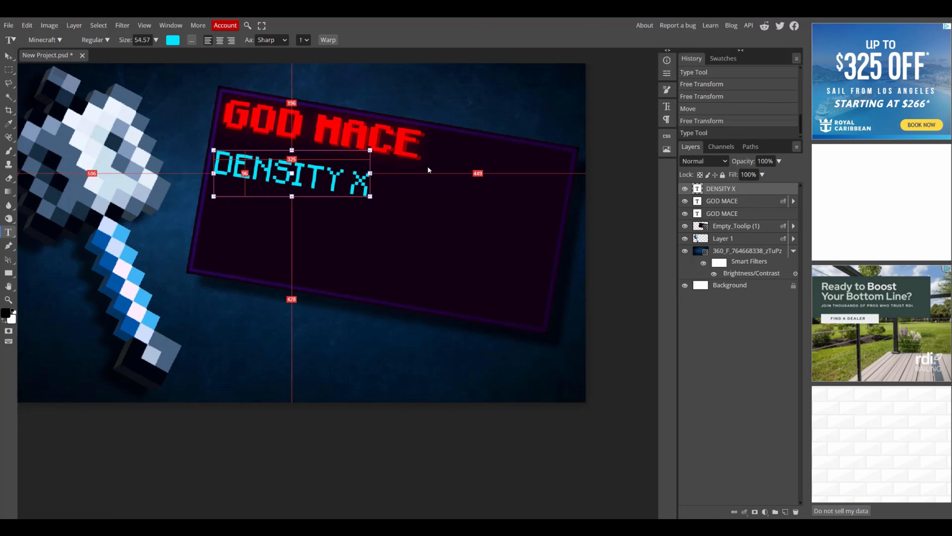
Duplicate the DENSITY X text, nudge the copy four pixels right and place it beneath the original layer.
{"action": "key", "text": "ctrl+j"}
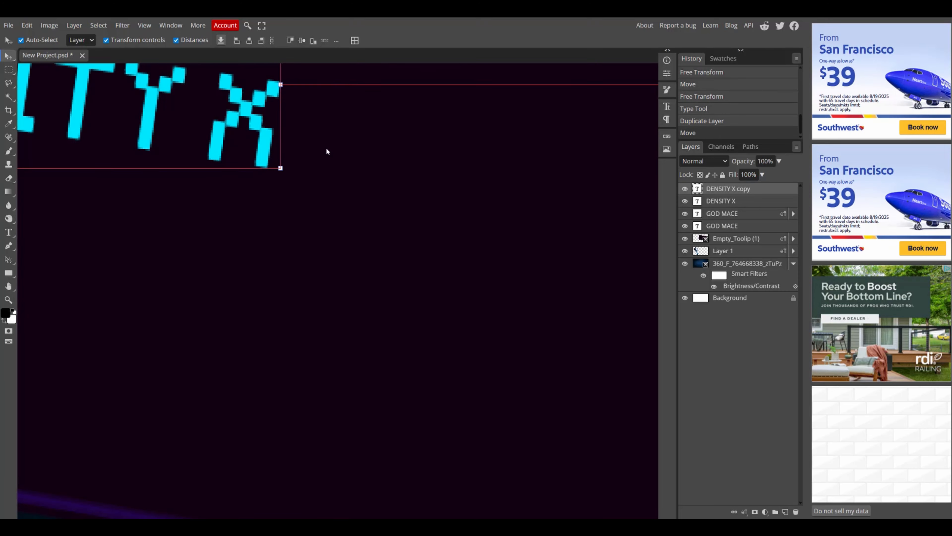
{"action": "key", "text": "Right"}
{"action": "key", "text": "Right"}
{"action": "key", "text": "Right"}
{"action": "key", "text": "Right"}
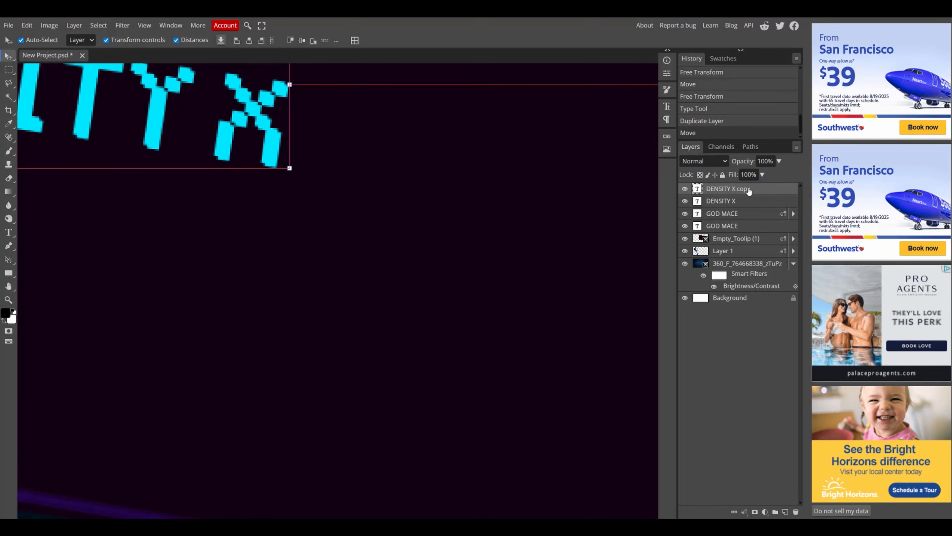
{"action": "left_click_drag", "start_coordinate": [746, 189], "coordinate": [770, 207]}
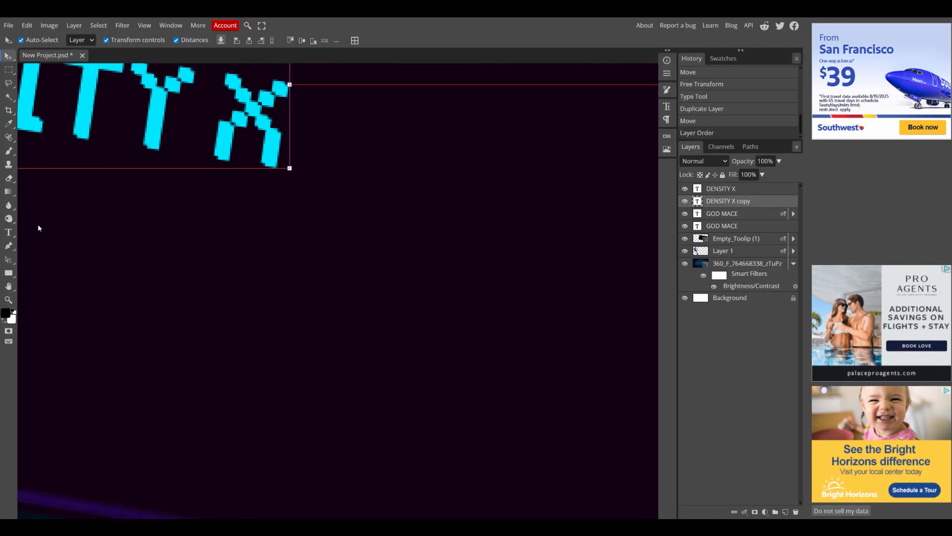
Color the duplicated DENSITY X text dark blue 0030ff and enlarge it slightly to about 103%.
{"action": "left_click", "coordinate": [8, 232]}
{"action": "left_click", "coordinate": [173, 40]}
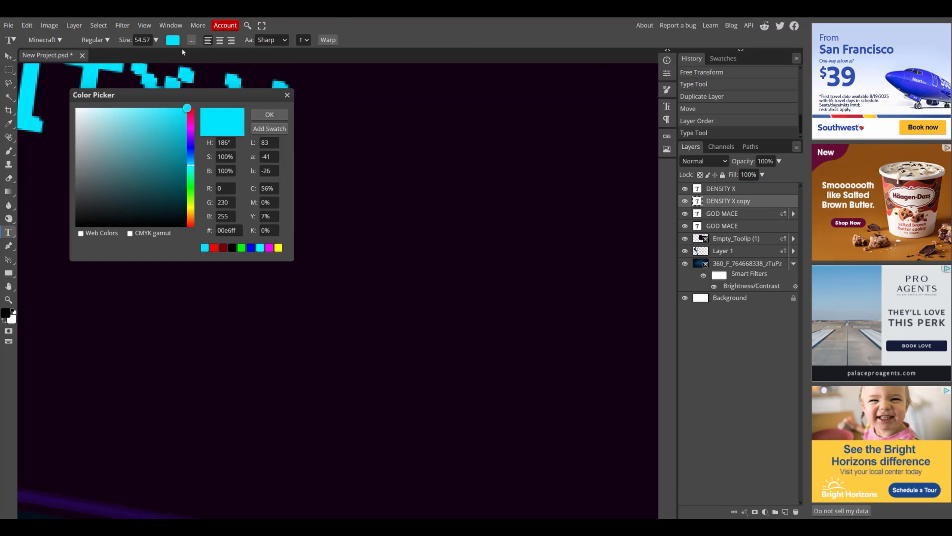
{"action": "left_click", "coordinate": [191, 151]}
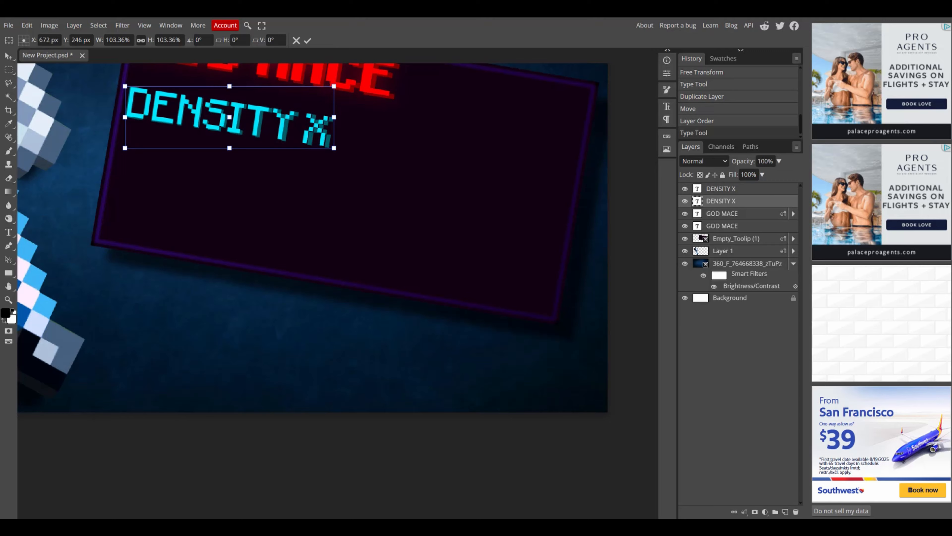
{"action": "scroll", "coordinate": [225, 109], "scroll_direction": "down", "scroll_amount": 3}
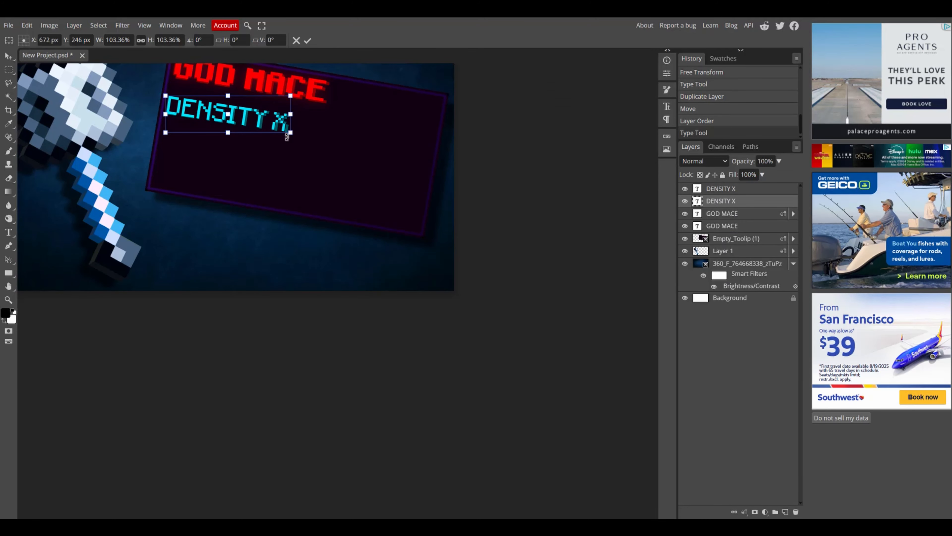
{"action": "key", "text": "Return"}
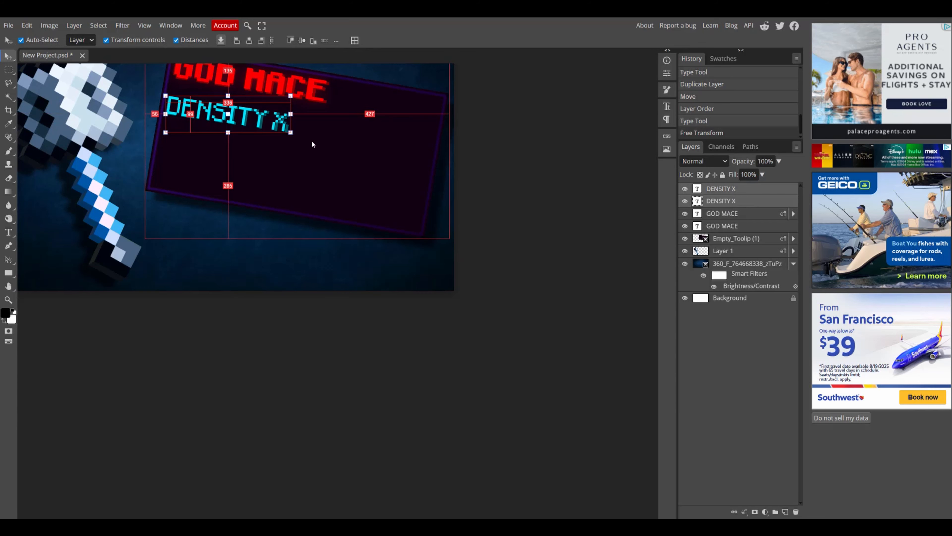
Scale the DENSITY X text down to about 96.5%.
{"action": "left_click_drag", "start_coordinate": [291, 133], "coordinate": [253, 119]}
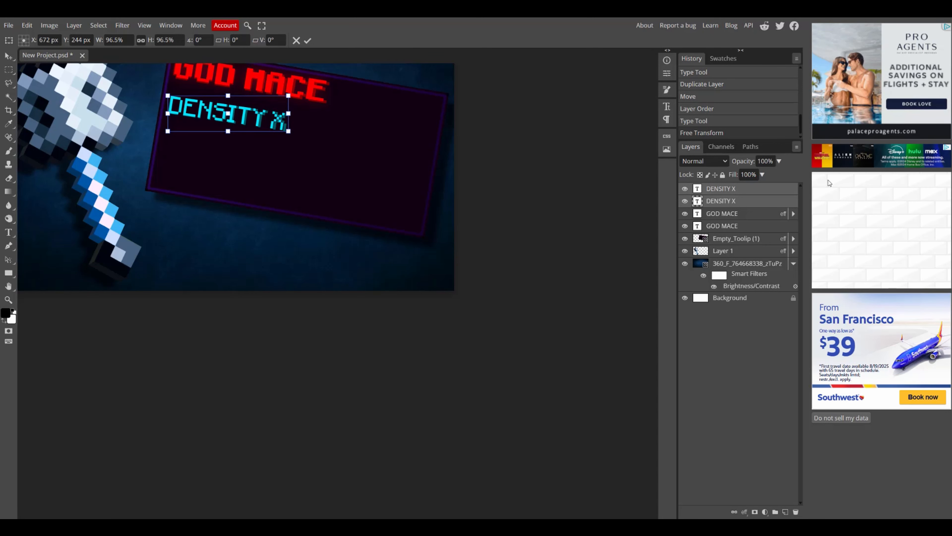
{"action": "key", "text": "Return"}
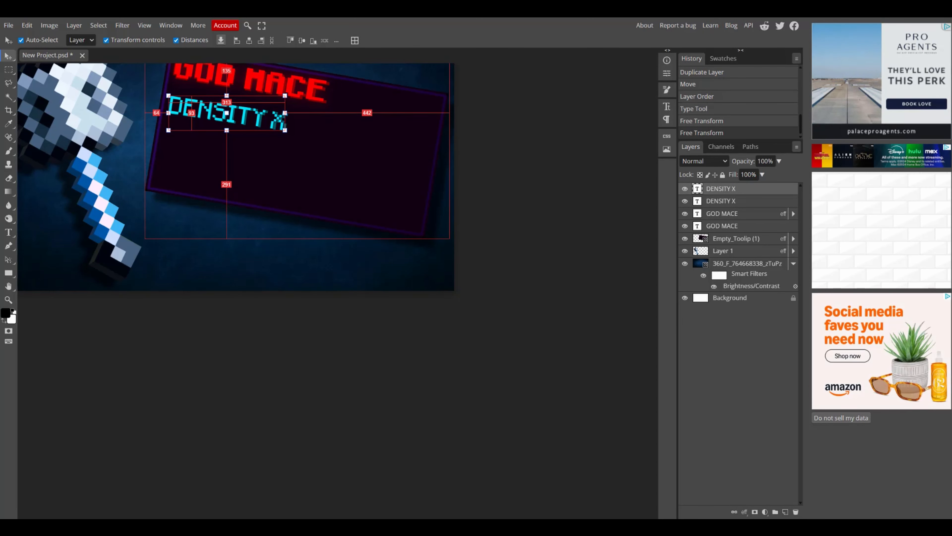
Duplicate the DENSITY X text, move the copy below it and change its wording to UNBREAKING V.
{"action": "key", "text": "ctrl+j"}
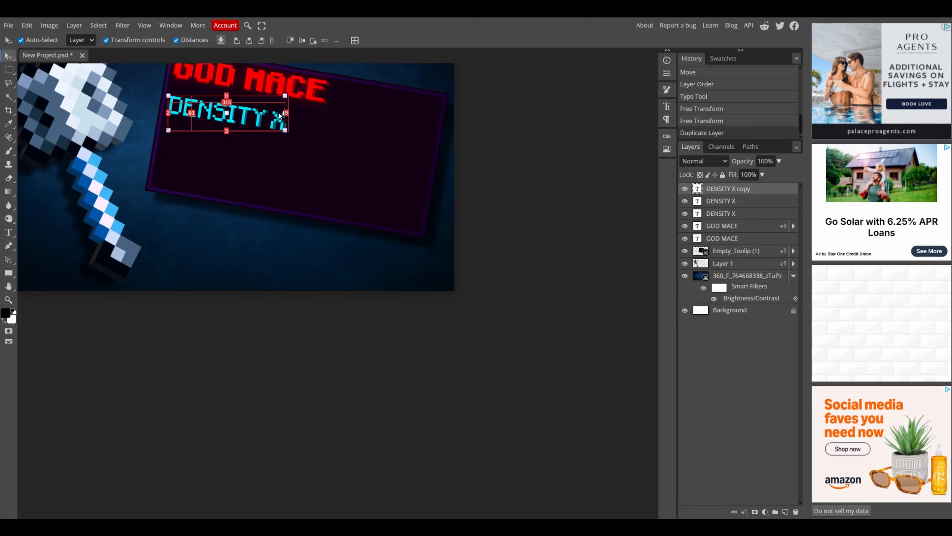
{"action": "scroll", "coordinate": [282, 105], "scroll_direction": "up", "scroll_amount": 5}
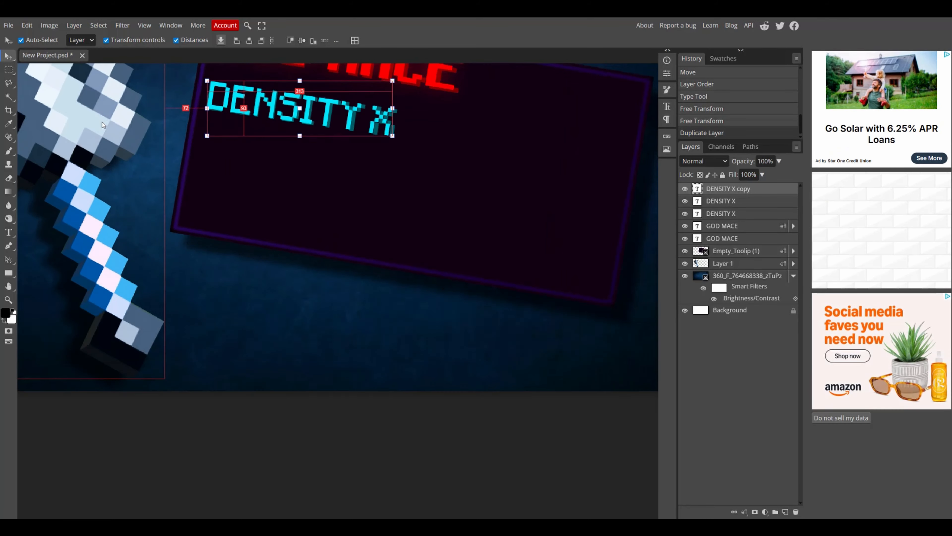
{"action": "left_click_drag", "start_coordinate": [346, 119], "coordinate": [337, 200]}
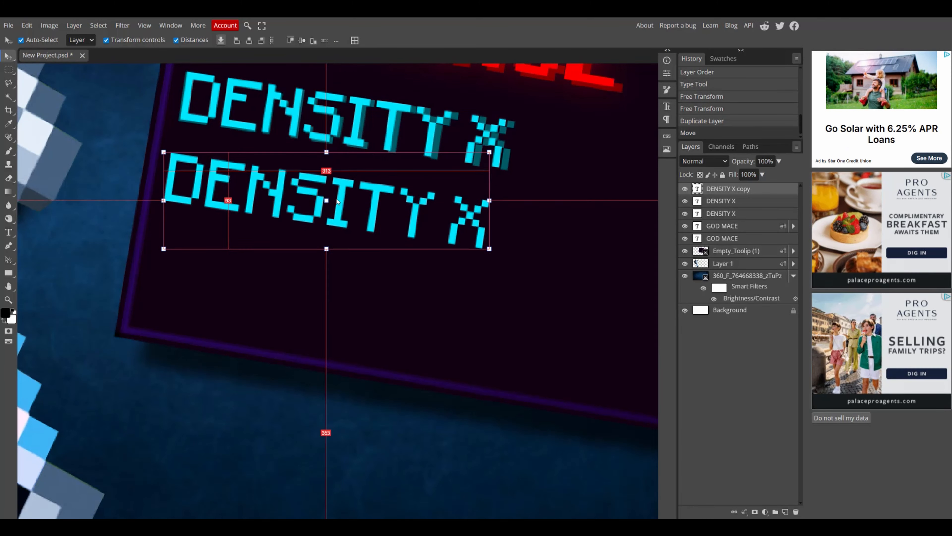
{"action": "double_click", "coordinate": [368, 193]}
{"action": "key", "text": "BackSpace"}
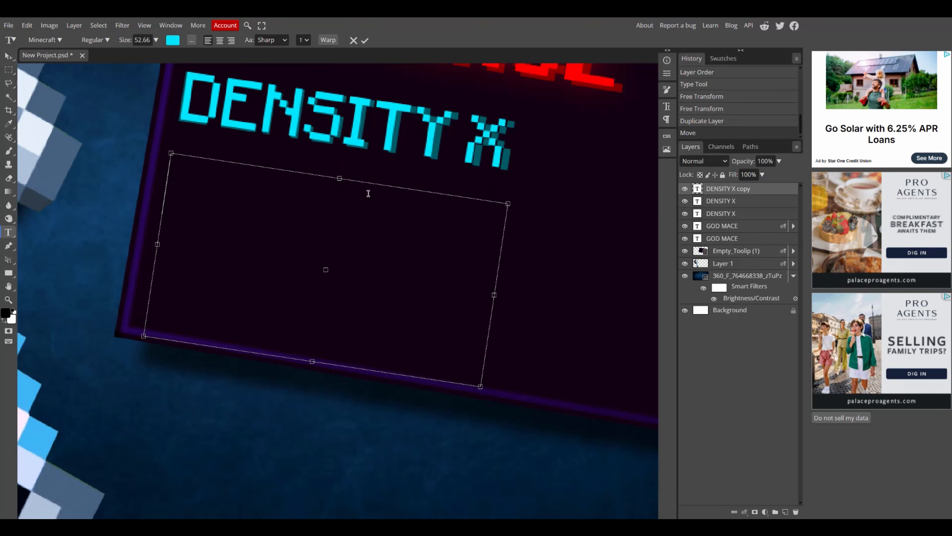
{"action": "type", "text": "UNBREAKING V"}
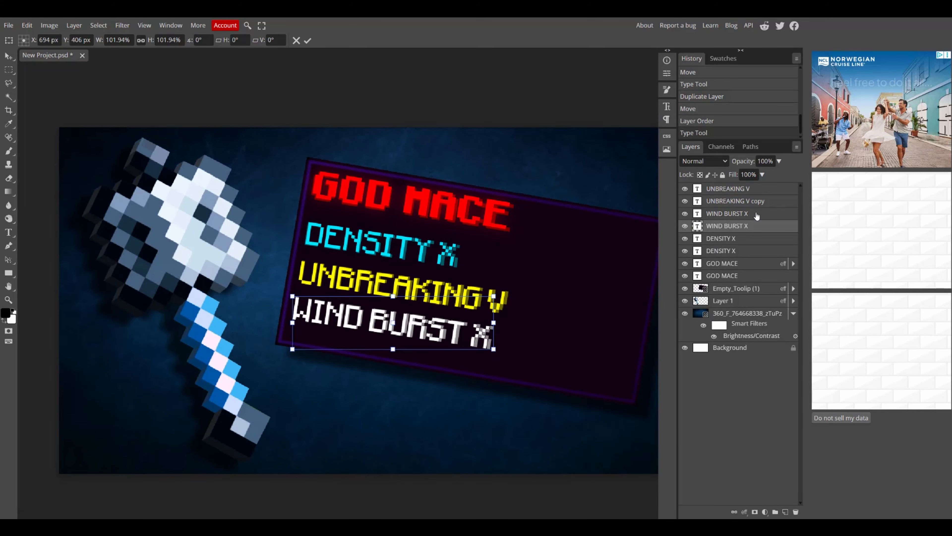
Group the selected enchantment text layers into a folder.
{"action": "left_click", "coordinate": [757, 215], "text": "ctrl"}
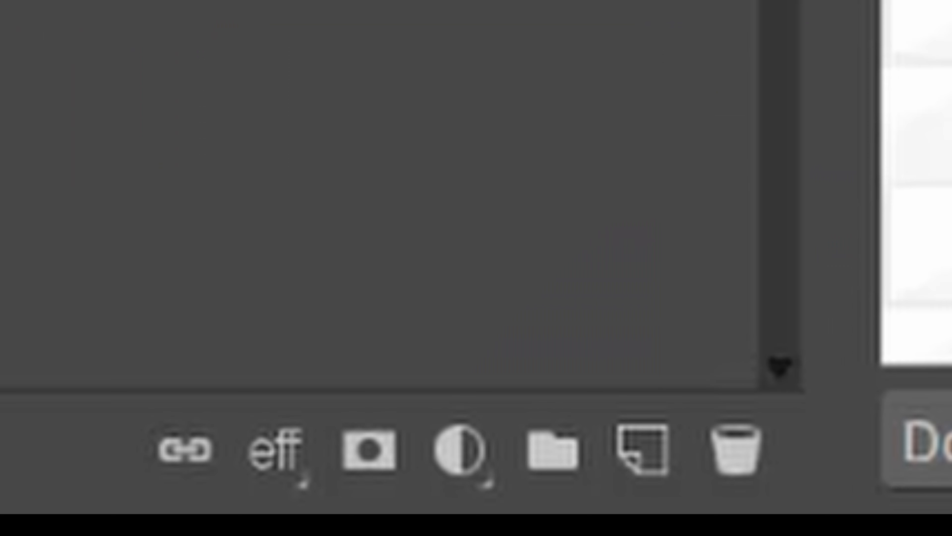
{"action": "left_click", "coordinate": [562, 431]}
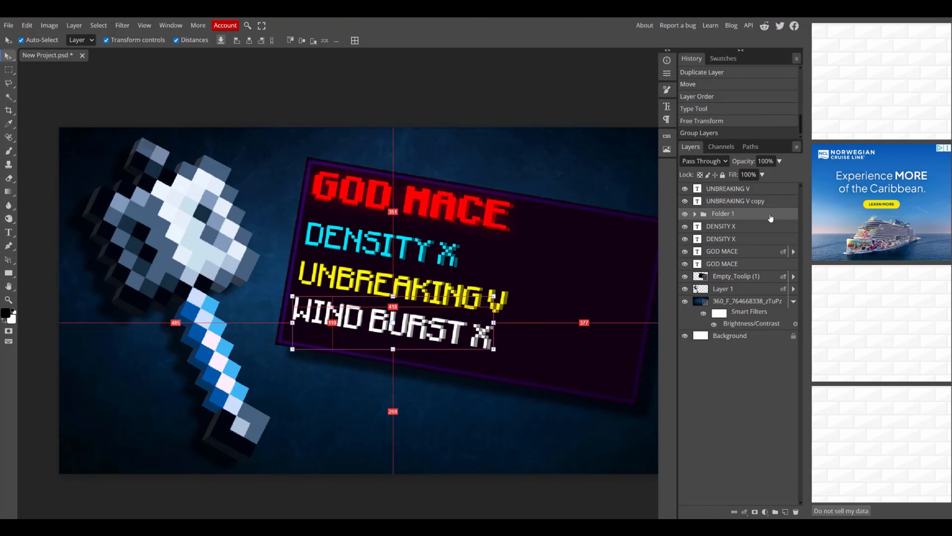
Add a white outer glow to the text folder with opacity 56% and size 14 px.
{"action": "double_click", "coordinate": [771, 218]}
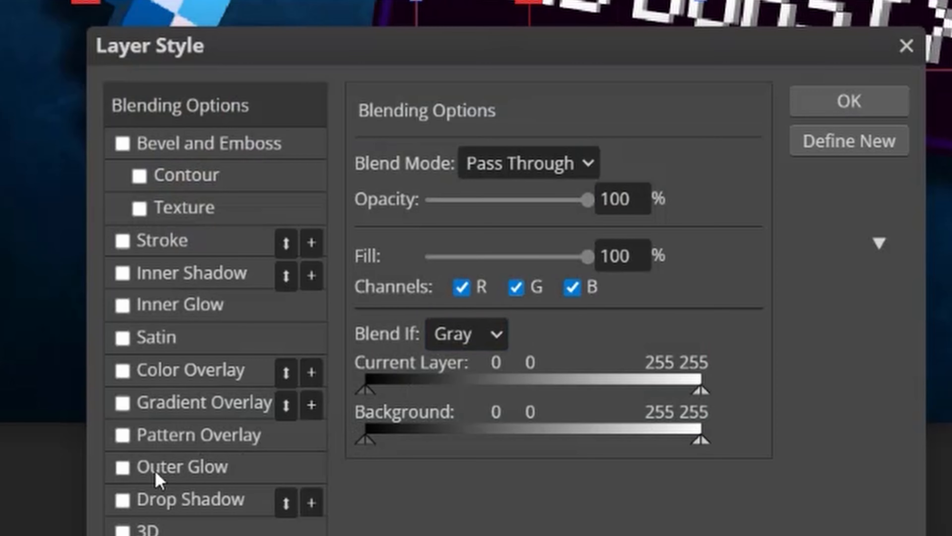
{"action": "left_click", "coordinate": [123, 466]}
{"action": "left_click", "coordinate": [168, 468]}
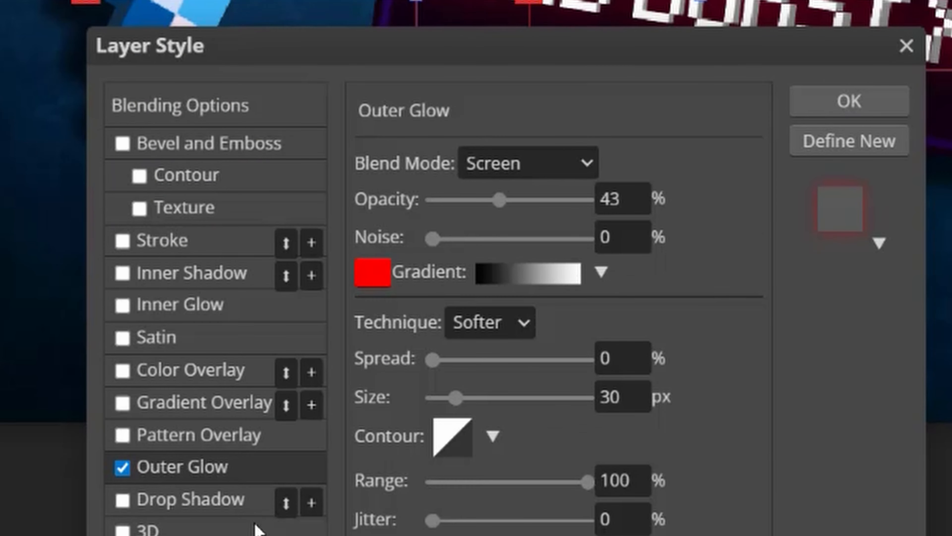
{"action": "left_click", "coordinate": [371, 279]}
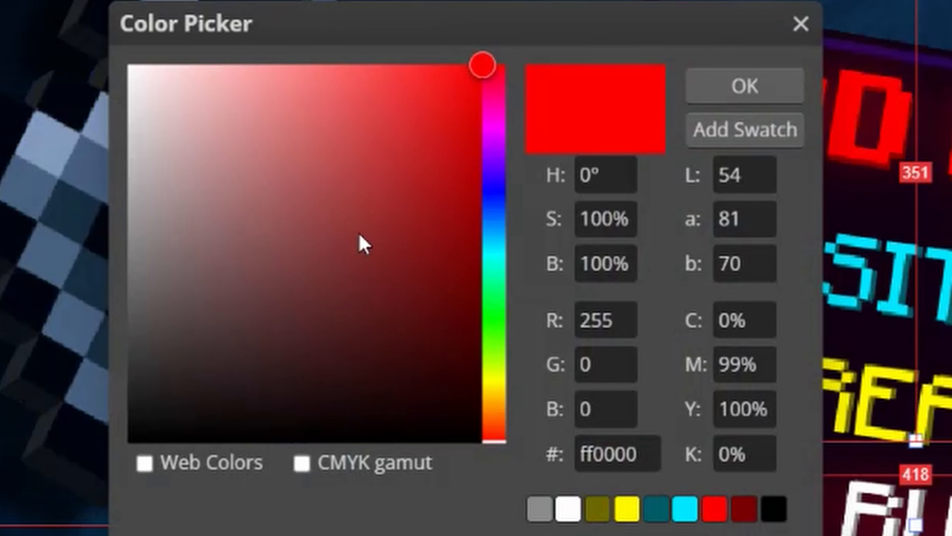
{"action": "left_click_drag", "start_coordinate": [359, 236], "coordinate": [127, 65]}
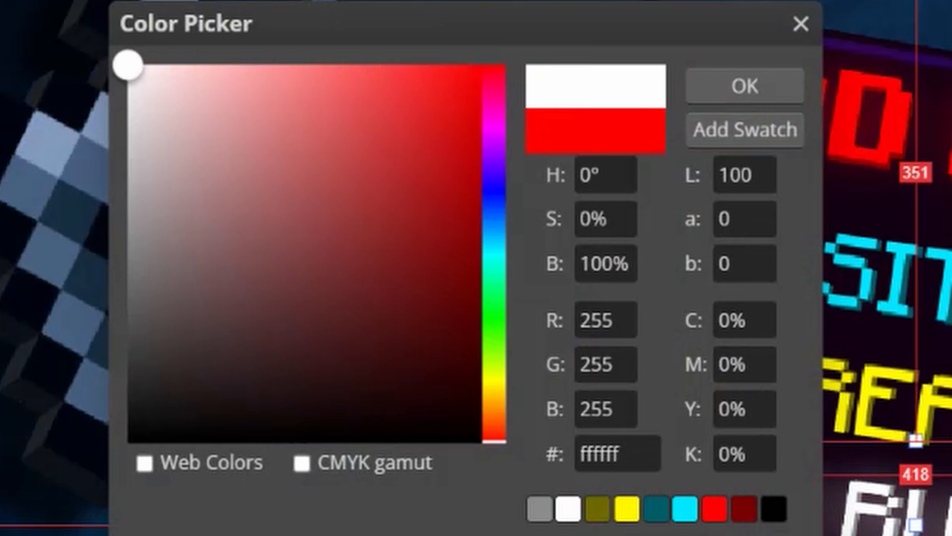
{"action": "left_click", "coordinate": [714, 82]}
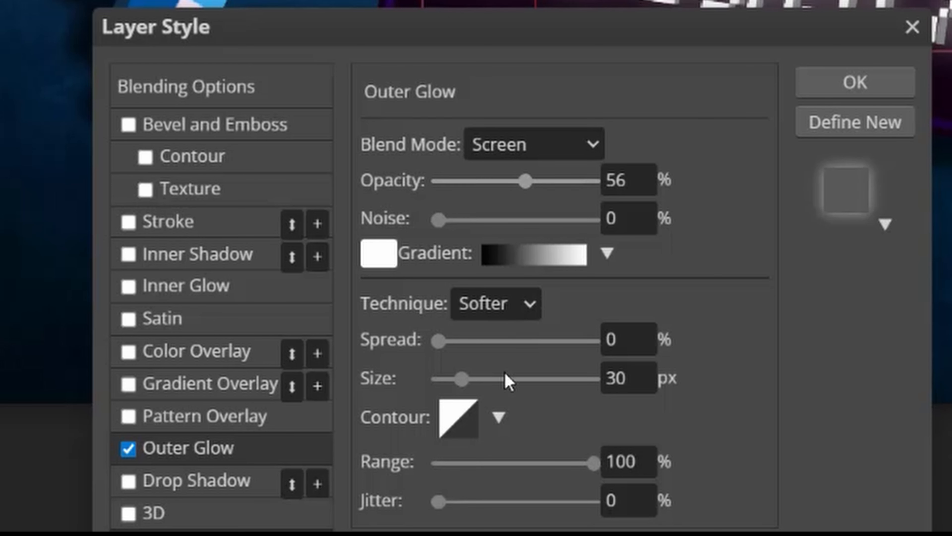
{"action": "mouse_move", "coordinate": [460, 378]}
{"action": "left_mouse_down"}
{"action": "mouse_move", "coordinate": [449, 377]}
{"action": "mouse_move", "coordinate": [445, 358]}
{"action": "mouse_move", "coordinate": [449, 378]}
{"action": "left_mouse_up"}
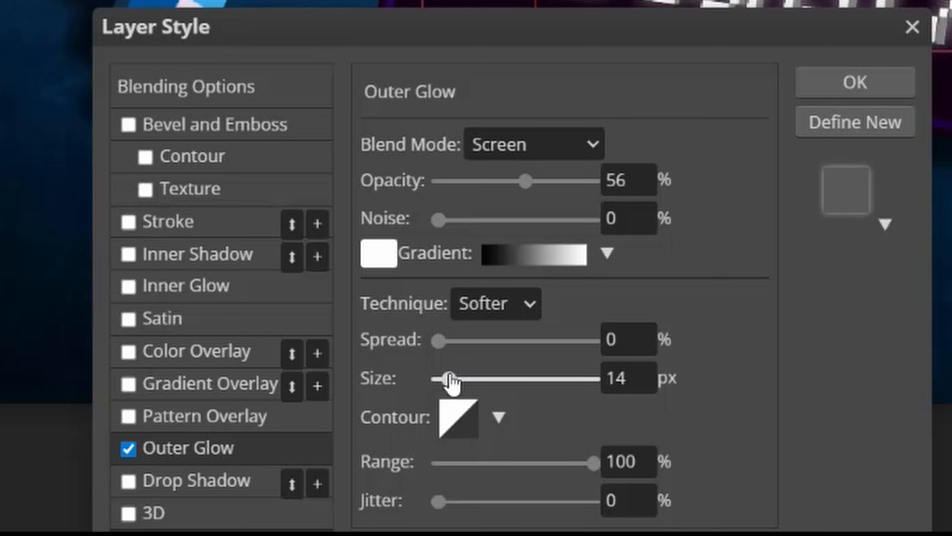
{"action": "left_click", "coordinate": [882, 92]}
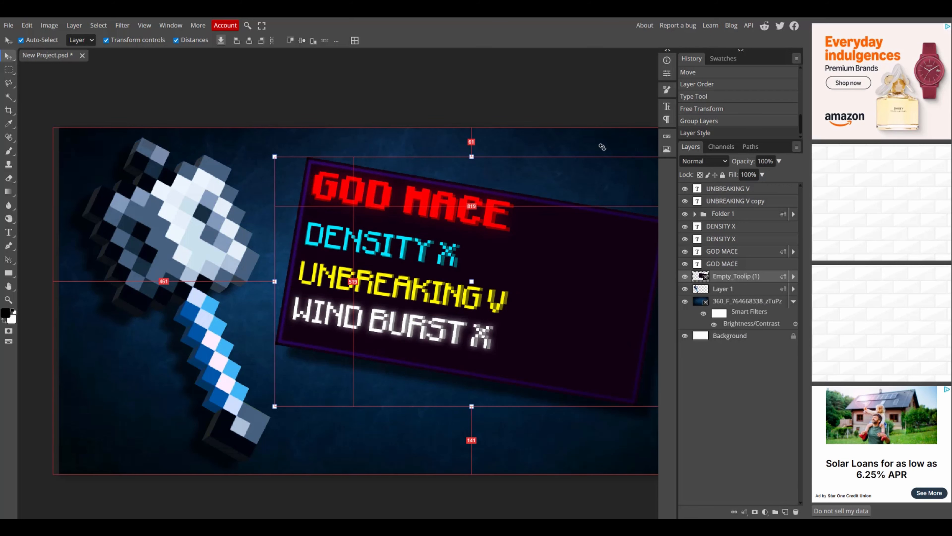
Enlarge the tooltip frame together with its text to about 105% and shift it slightly right.
{"action": "left_click", "coordinate": [776, 192], "text": "shift"}
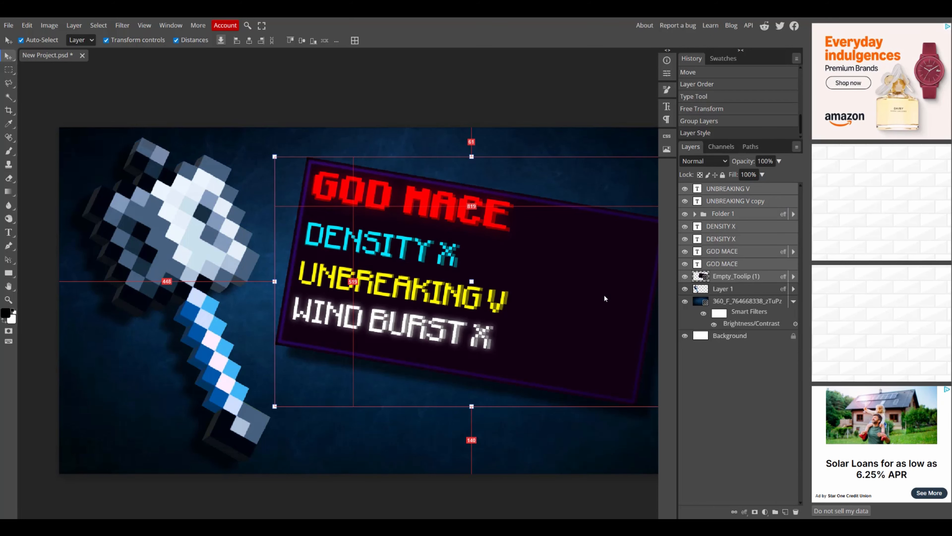
{"action": "key", "text": "ctrl+t"}
{"action": "left_click_drag", "start_coordinate": [274, 406], "coordinate": [252, 416]}
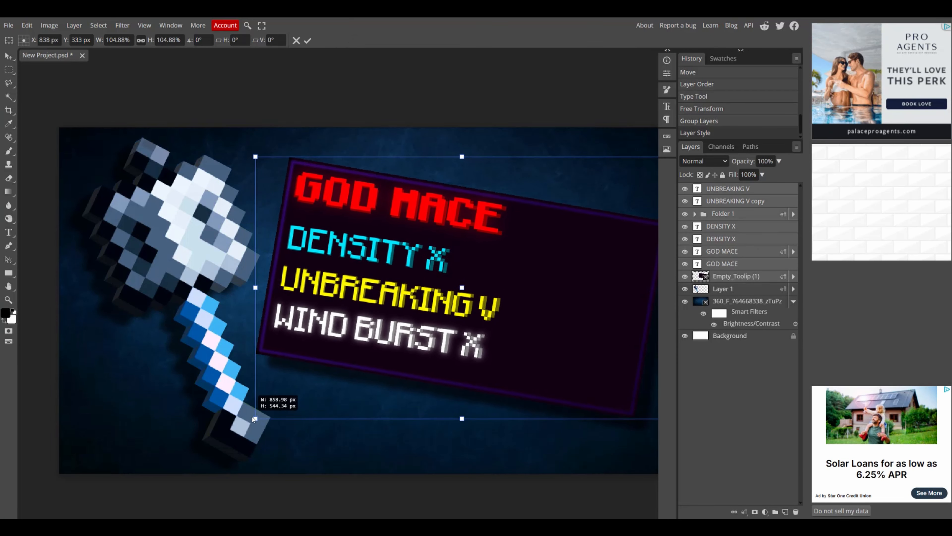
{"action": "left_click_drag", "start_coordinate": [441, 306], "coordinate": [445, 304]}
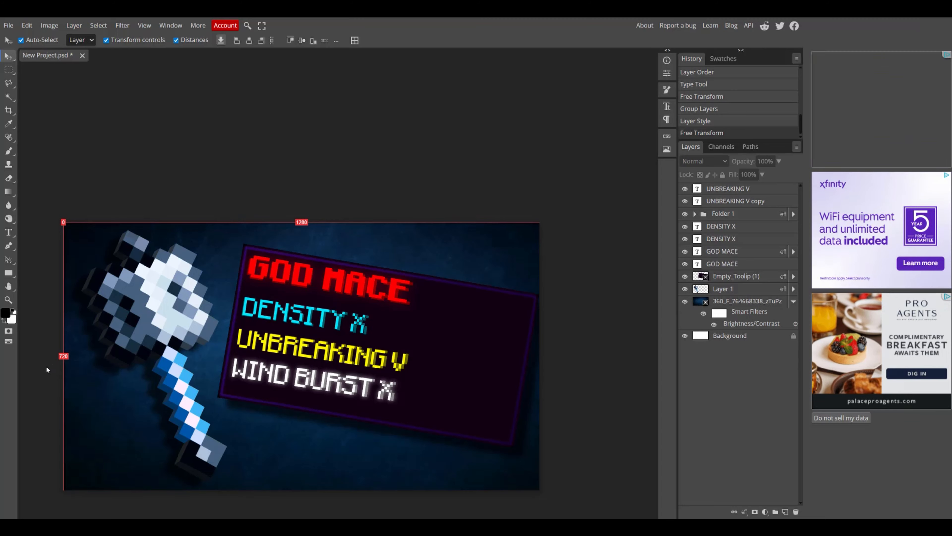
{"action": "scroll", "coordinate": [134, 324], "scroll_direction": "up", "scroll_amount": 3}
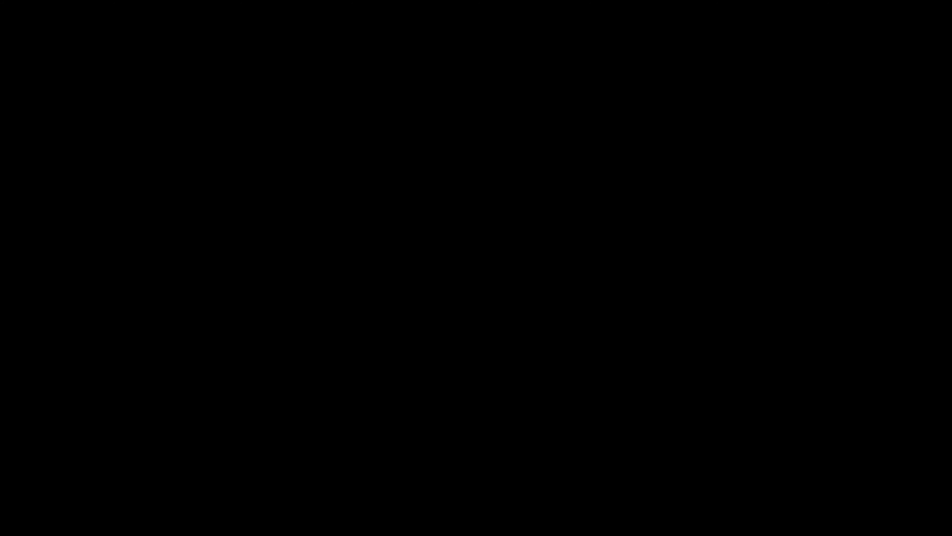